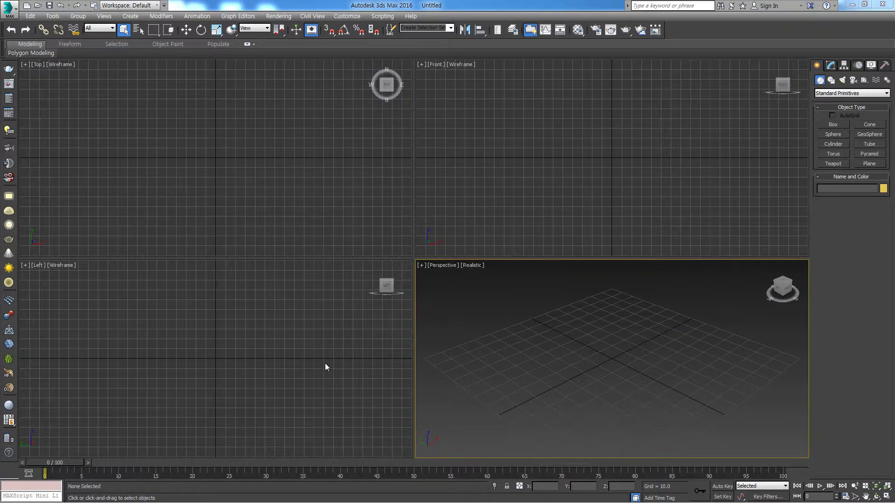
Create a VRayPlane in the Perspective view and set its object colour to pale cyan
click(9, 330)
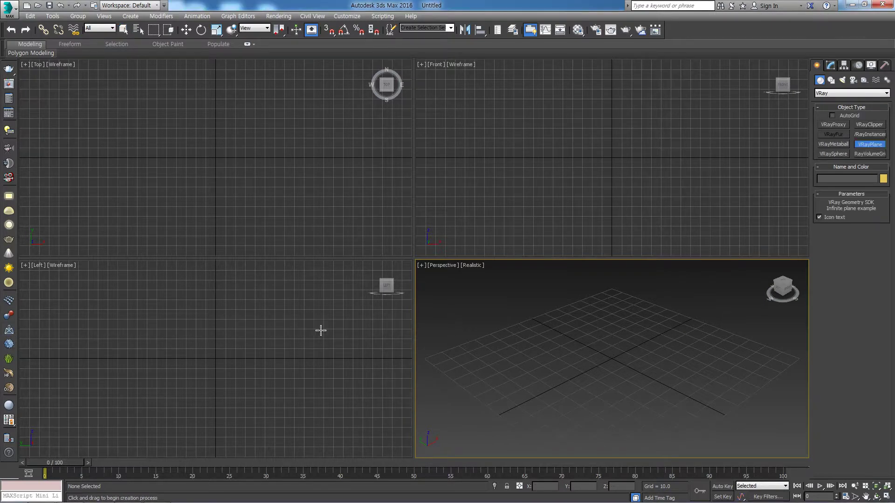
click(515, 350)
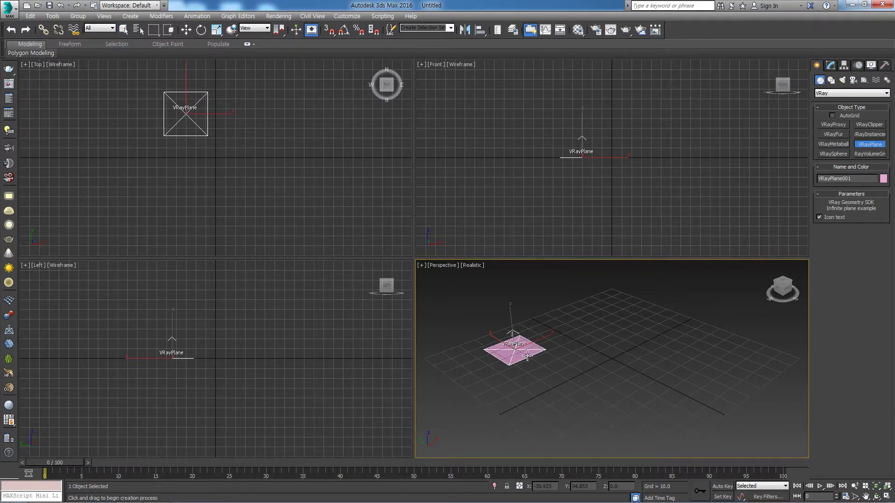
click(883, 178)
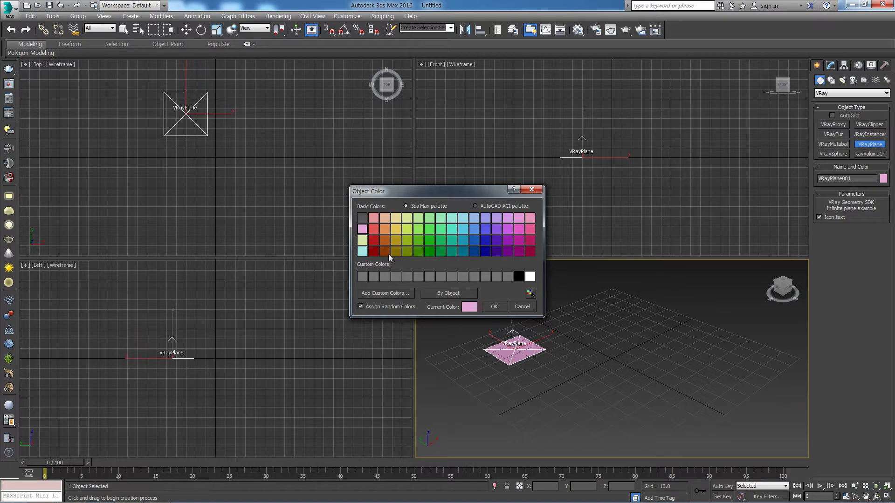
click(363, 252)
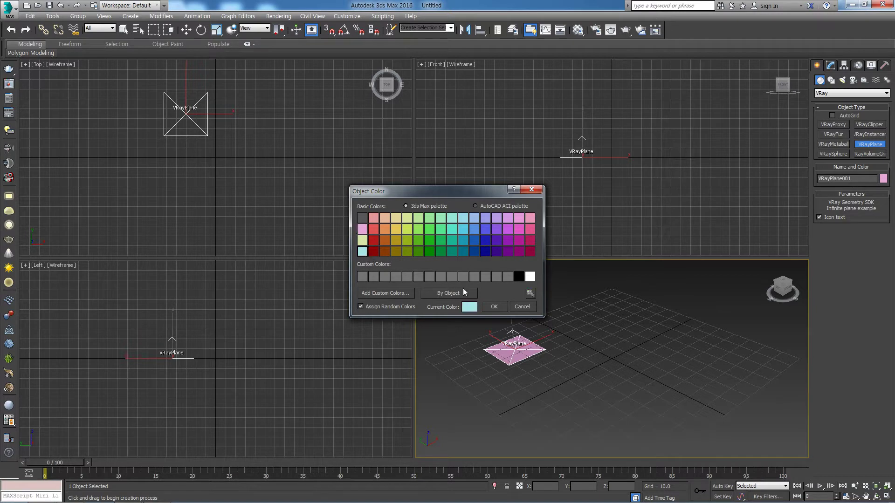
click(495, 308)
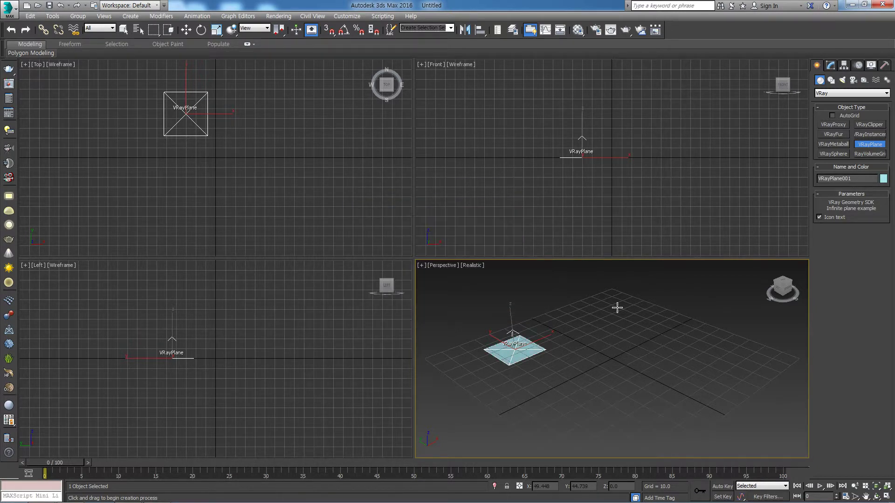
Create a teapot with a radius of about 24 near the grid centre and raise its segment count for a smoother mesh
click(823, 93)
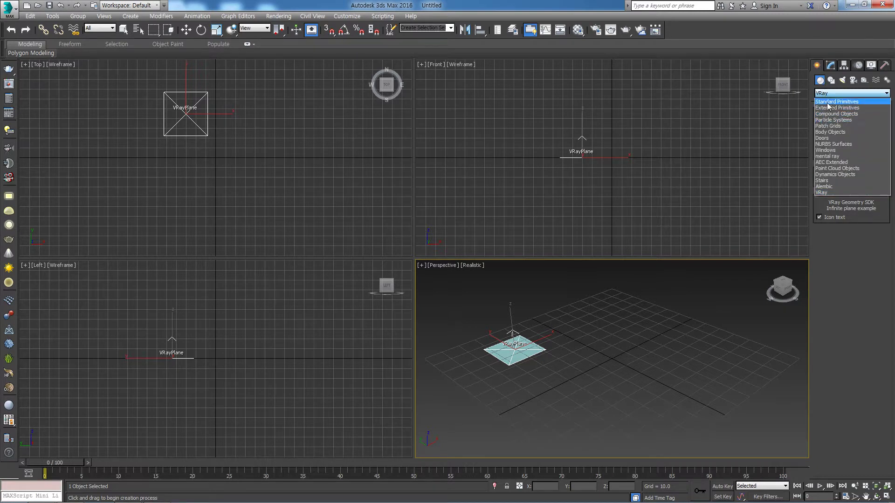
click(828, 102)
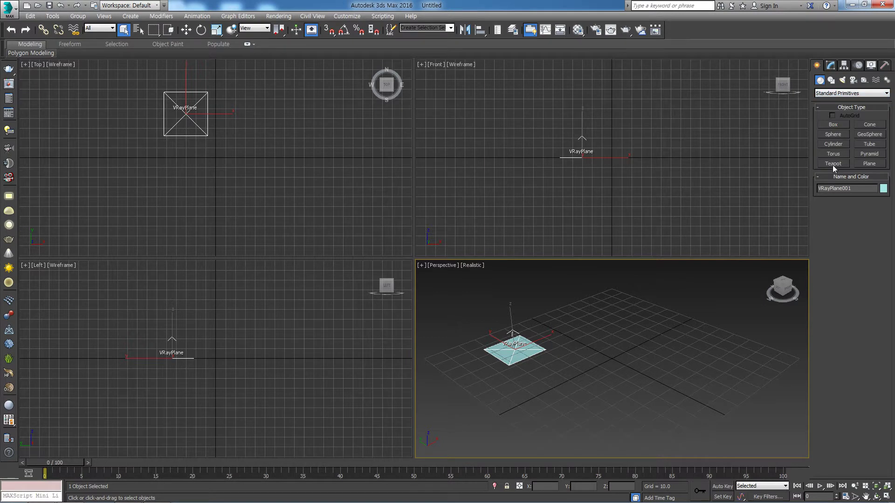
click(833, 164)
drag(610, 356, 626, 337)
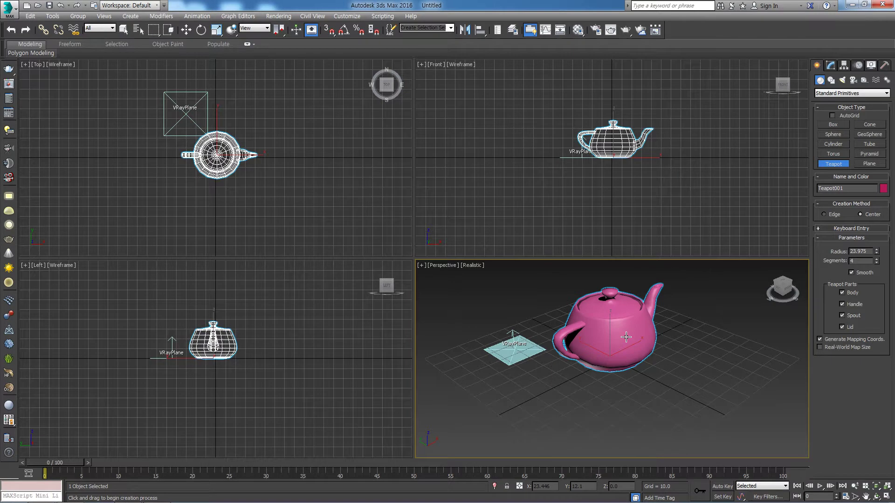
drag(877, 260, 877, 243)
right_click(701, 334)
Create a torus knot in front of the teapot with a base radius of about 15 and a cross-section radius of about 5.7
click(835, 93)
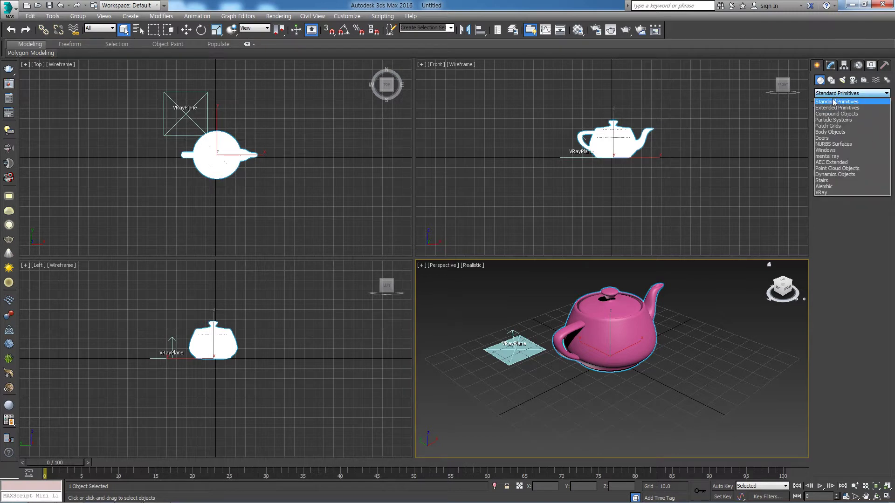
click(839, 108)
click(868, 125)
drag(527, 407, 535, 382)
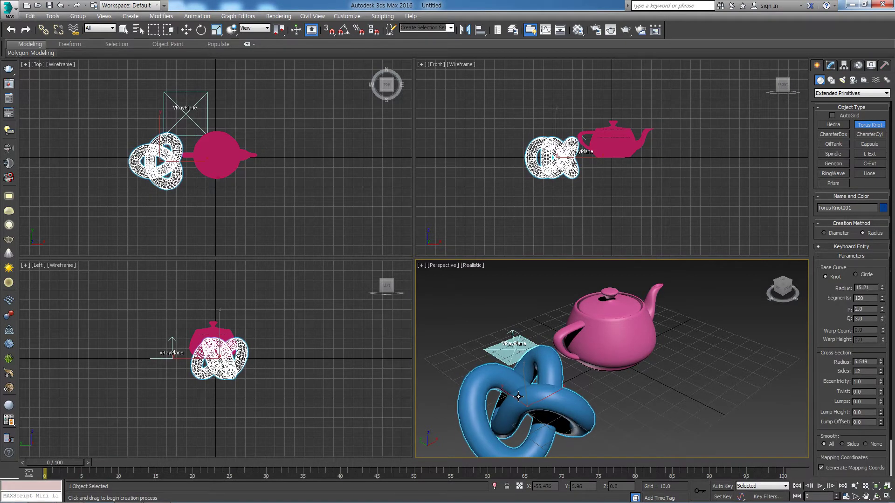
right_click(617, 396)
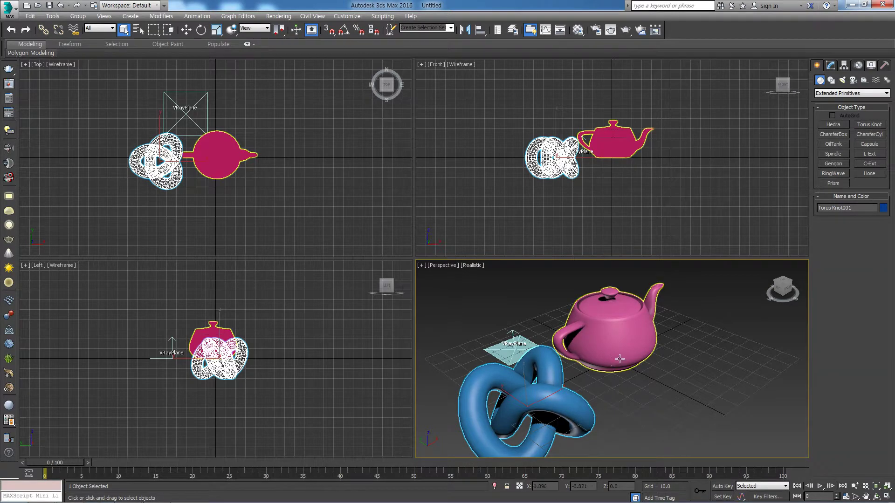
Raise the torus knot to a height of about 21.8, move the teapot away from it, and shift the knot slightly along X
key(w)
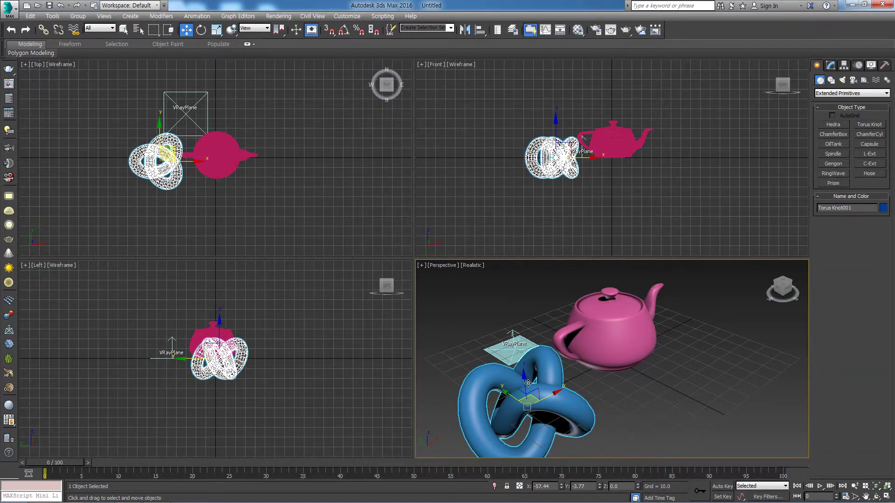
drag(523, 378, 522, 334)
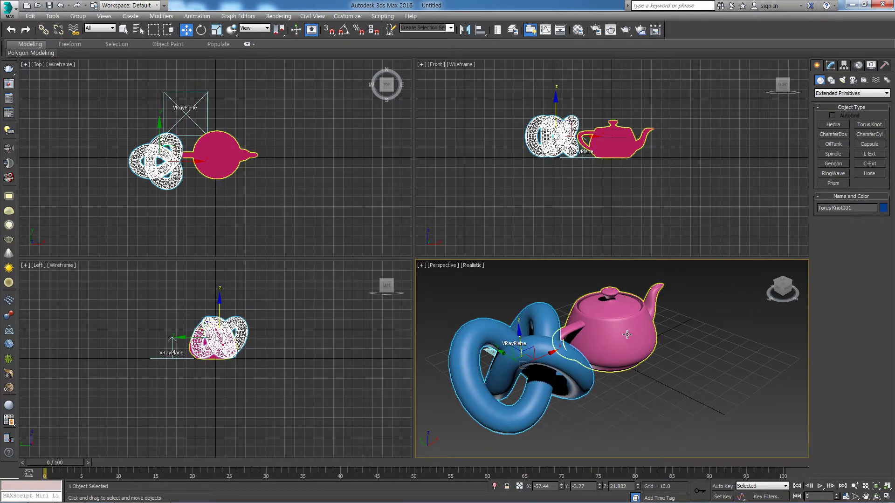
click(596, 349)
drag(596, 349, 676, 351)
click(549, 356)
drag(549, 355, 556, 351)
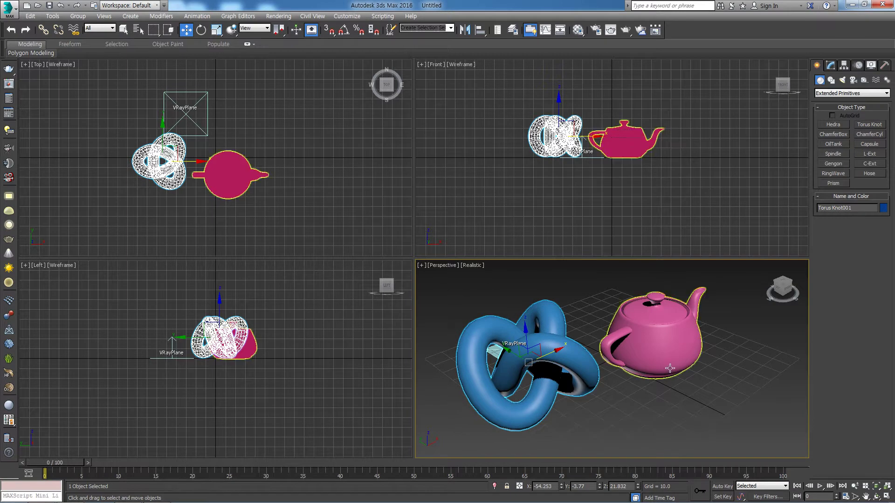
Show safe frames in the Perspective view and test-render it with the torus knot and teapot inside the frame
click(452, 265)
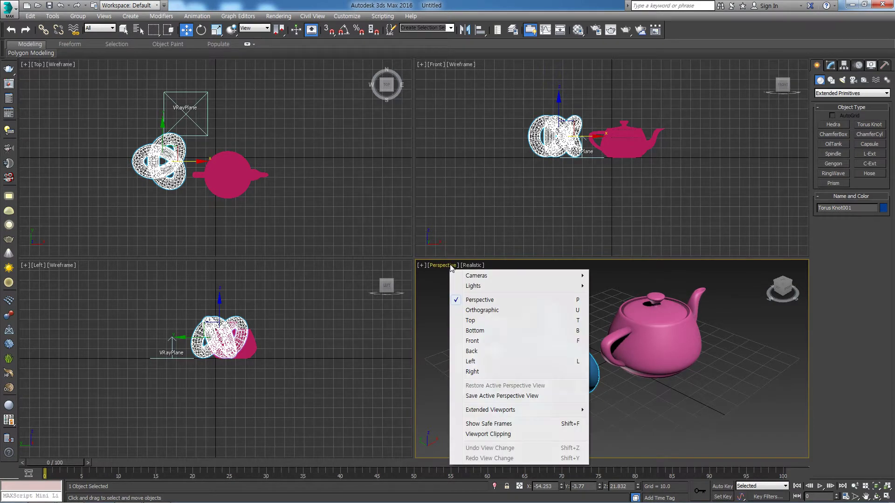
click(508, 424)
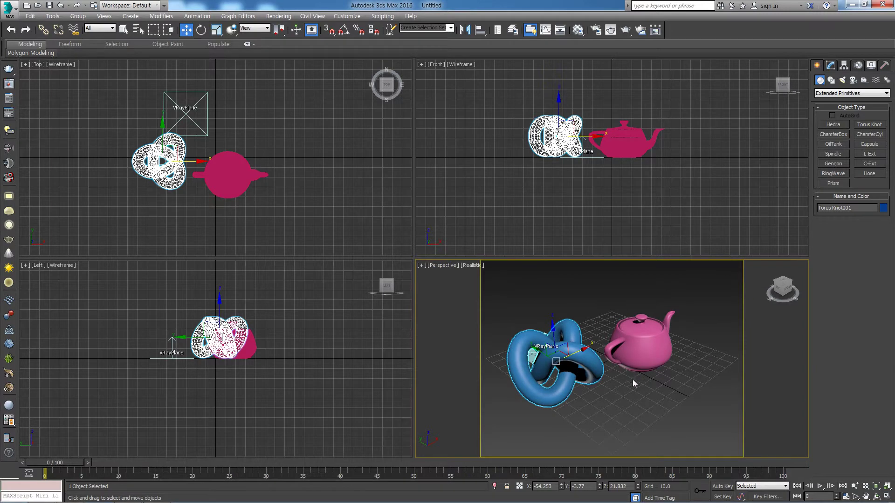
scroll(633, 385, up, 3)
middle_drag(612, 372, 639, 383)
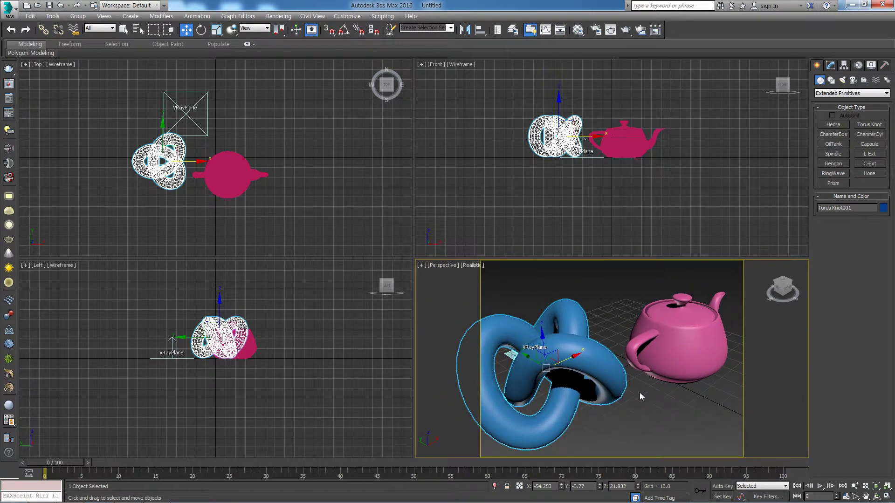
scroll(640, 393, up, 3)
scroll(639, 393, down, 5)
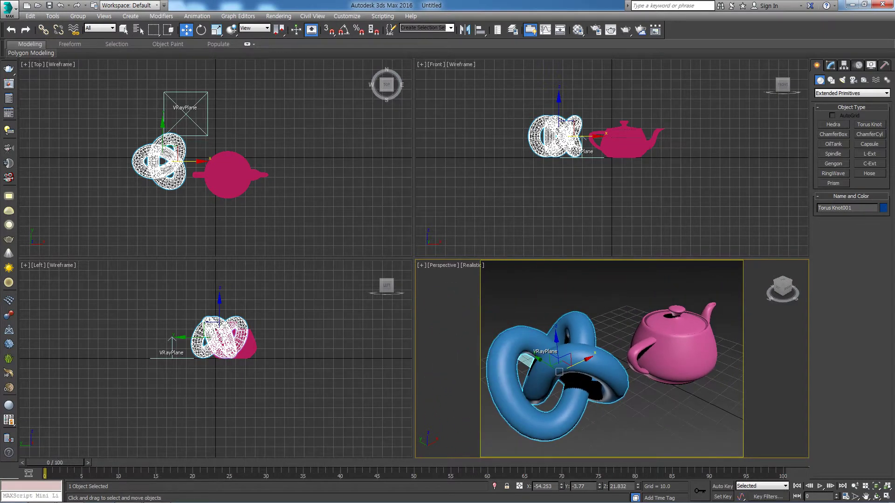
middle_drag(633, 396, 635, 393)
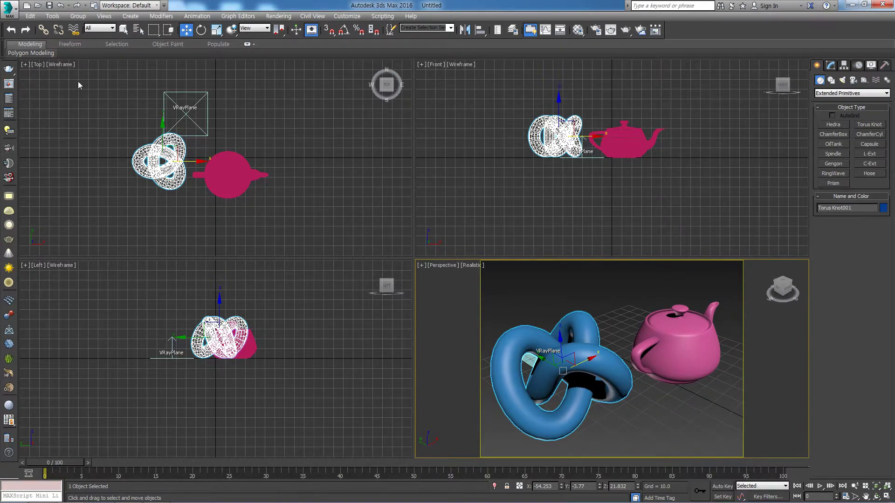
click(8, 69)
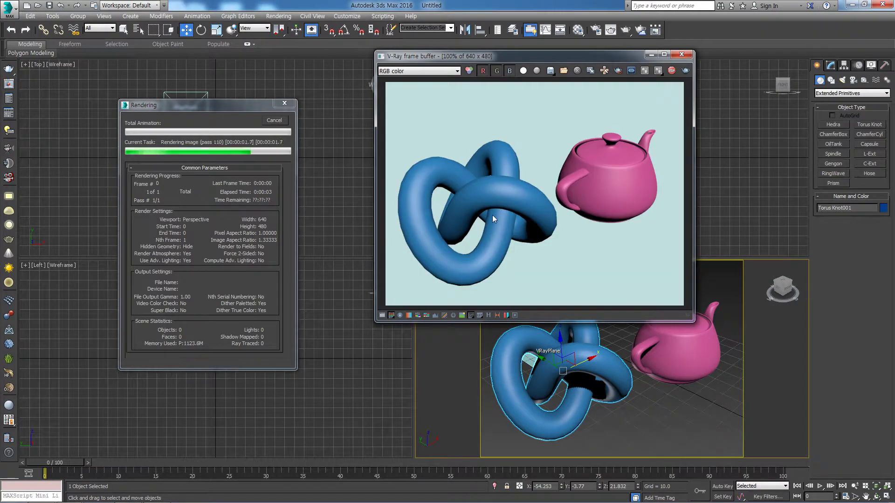
click(681, 54)
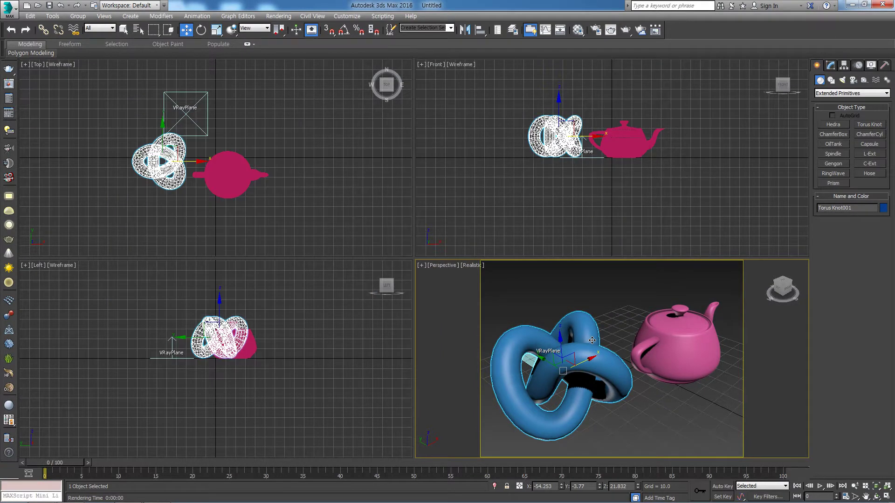
Set the torus knot's cross-section sides to 60 and deselect it
click(831, 65)
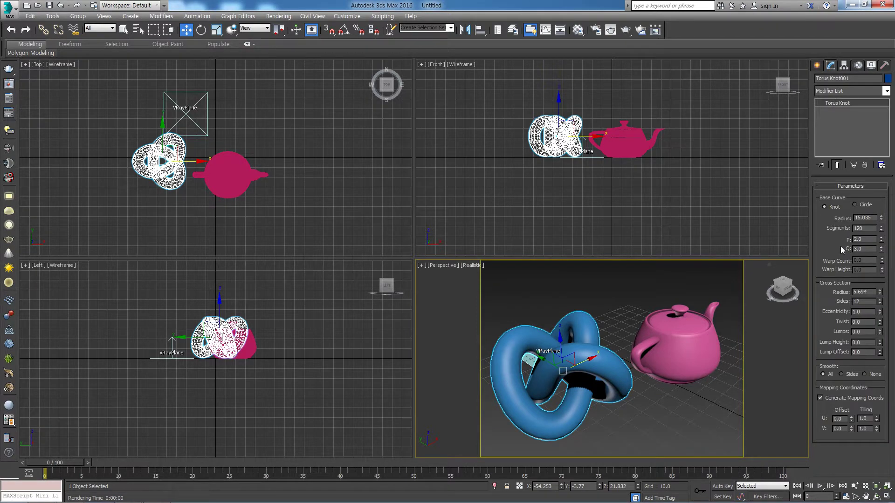
drag(879, 303, 885, 278)
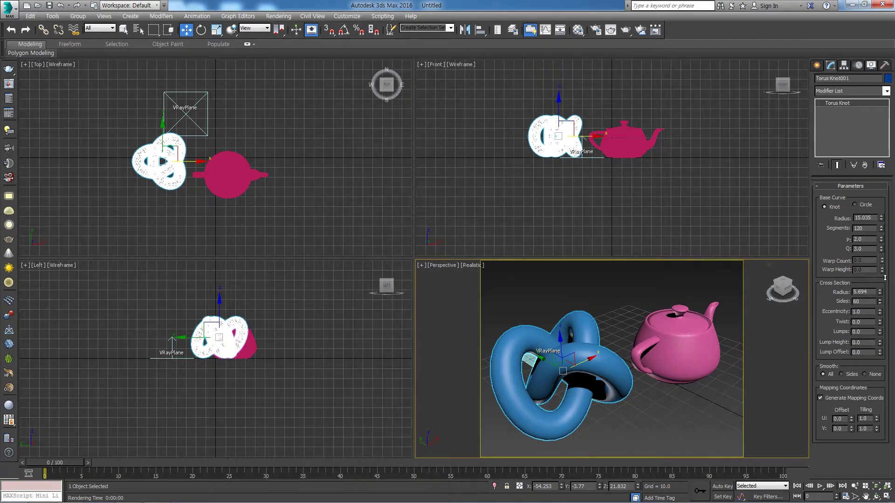
click(609, 290)
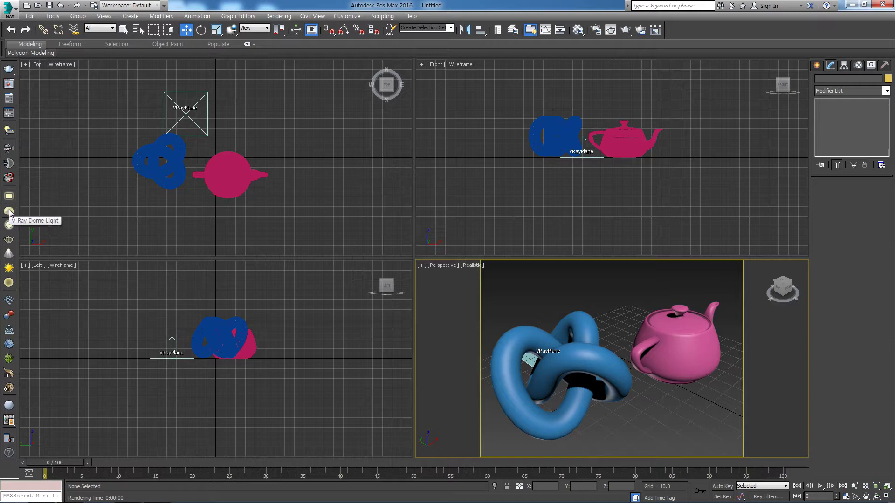
Create a VRayLight of type Dome on the ground behind the torus knot and teapot
click(819, 67)
click(842, 81)
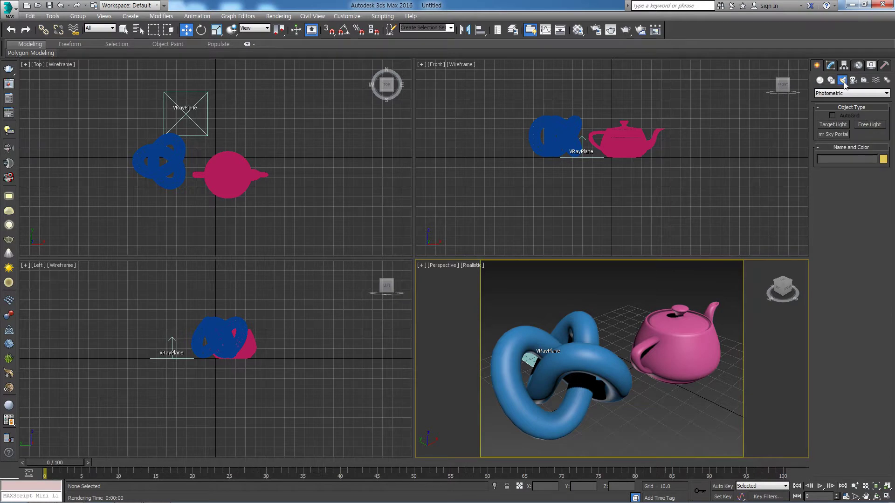
click(842, 93)
click(839, 110)
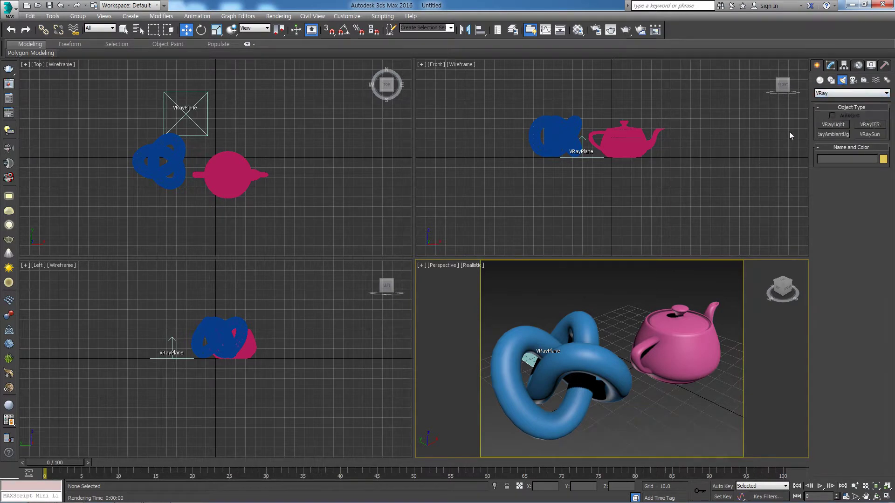
click(838, 125)
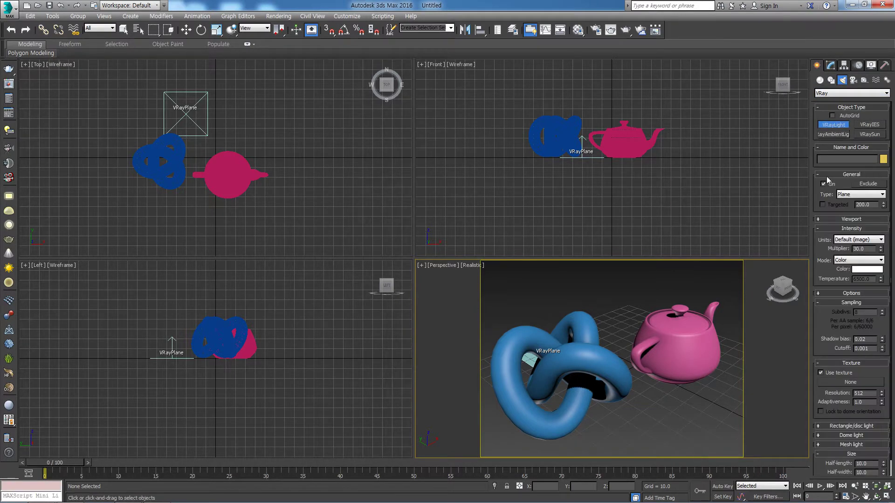
click(880, 196)
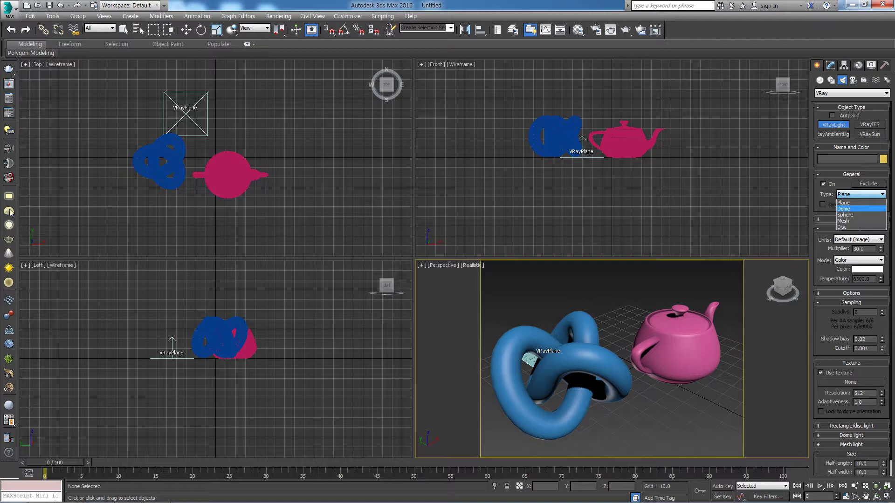
click(849, 210)
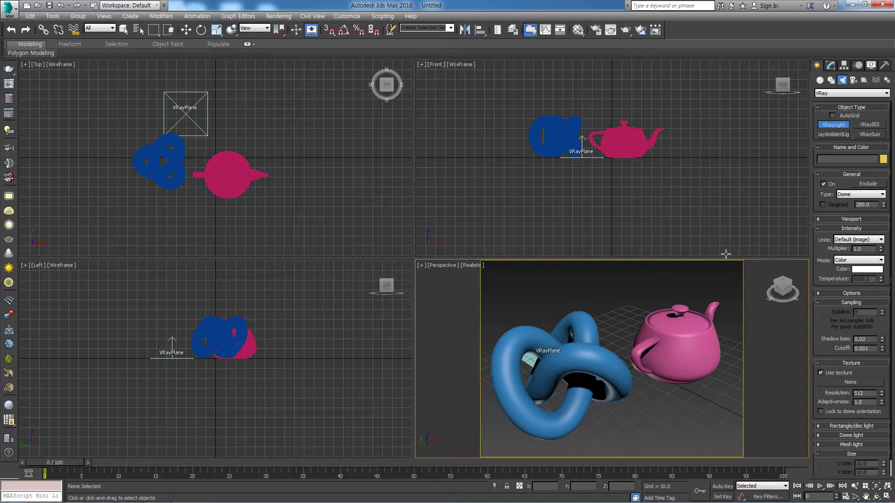
click(610, 289)
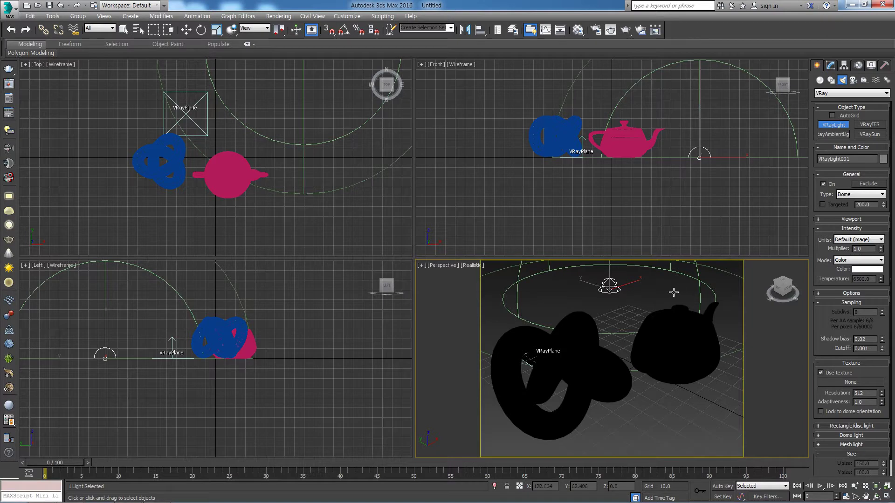
Move the dome light well clear of the objects in the Top view, to about X 386, Y 12
middle_click(285, 123)
scroll(284, 123, down, 3)
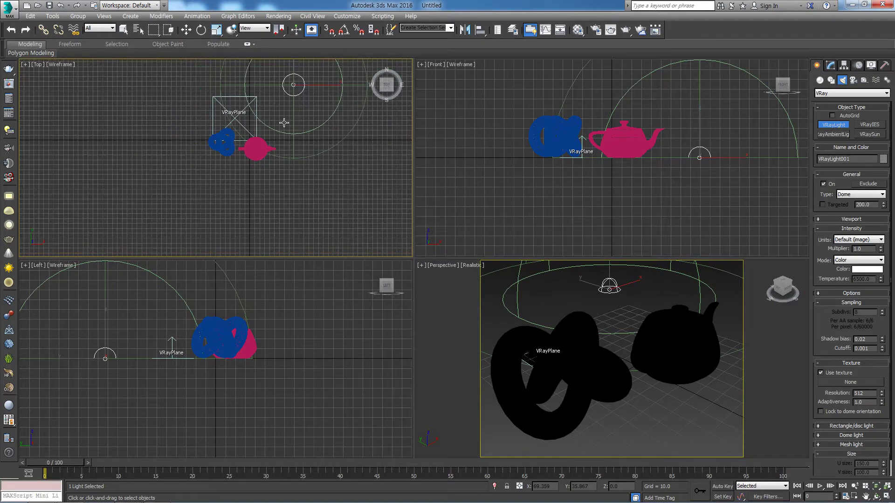
scroll(284, 123, down, 1)
key(w)
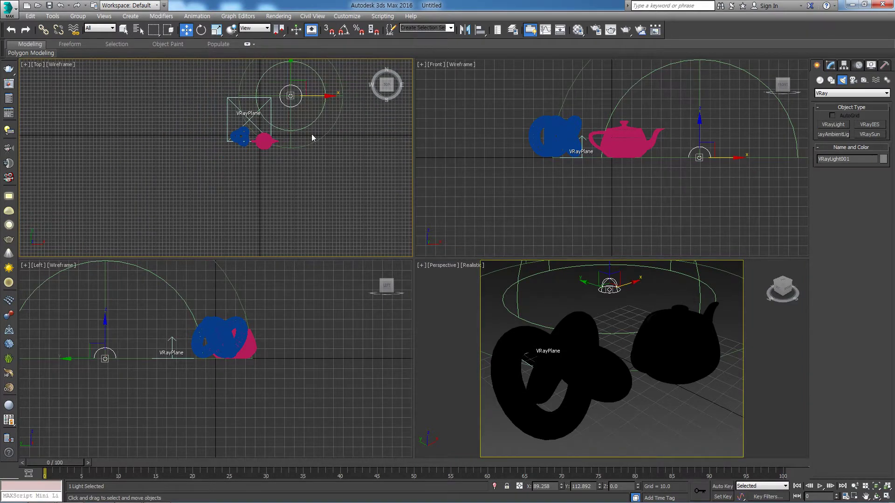
drag(303, 89, 375, 143)
scroll(358, 146, down, 2)
middle_drag(320, 176, 198, 180)
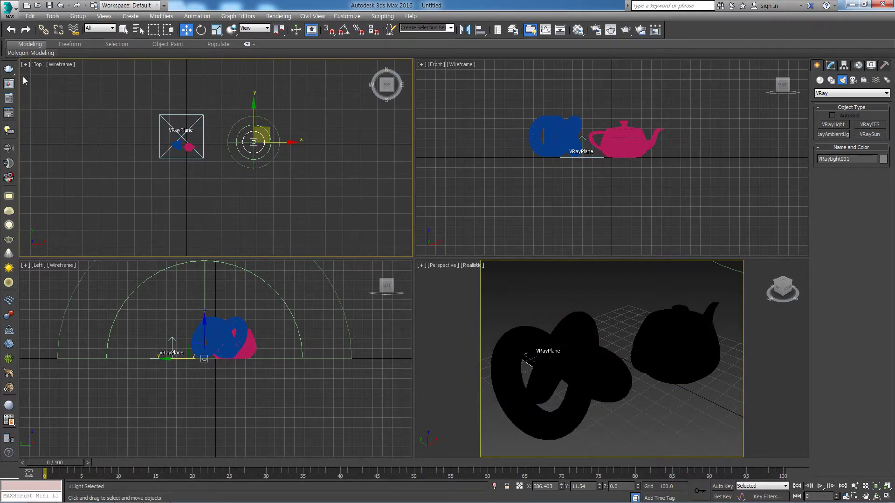
Test-render the scene with the dome light and stop the render once the image is clear enough
click(9, 69)
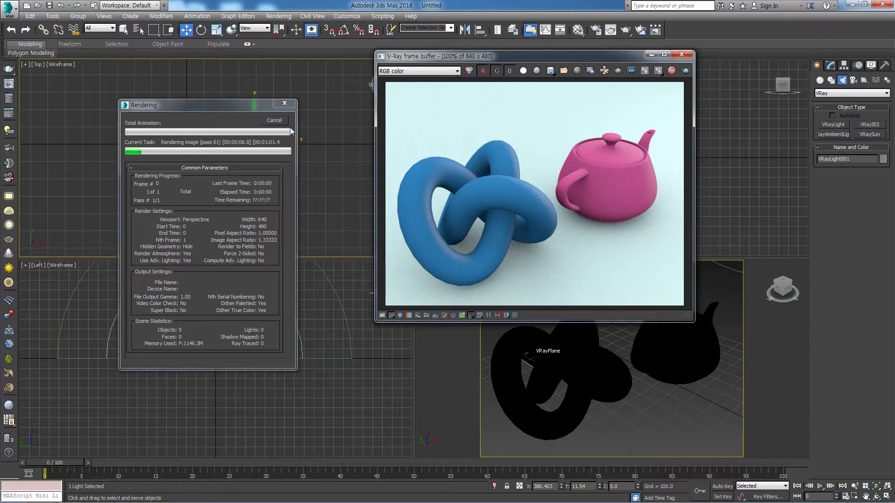
click(278, 122)
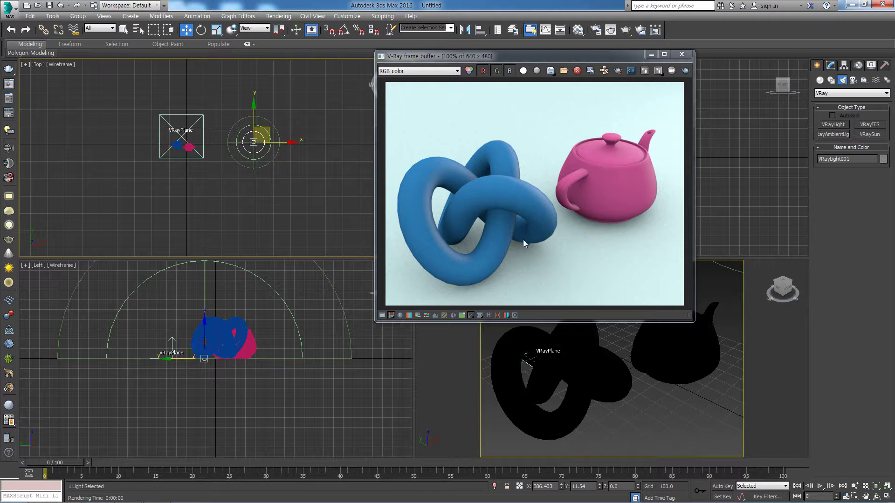
Raise the torus knot's cross-section sides to 85 and its base-curve segments to 153
click(575, 345)
click(575, 348)
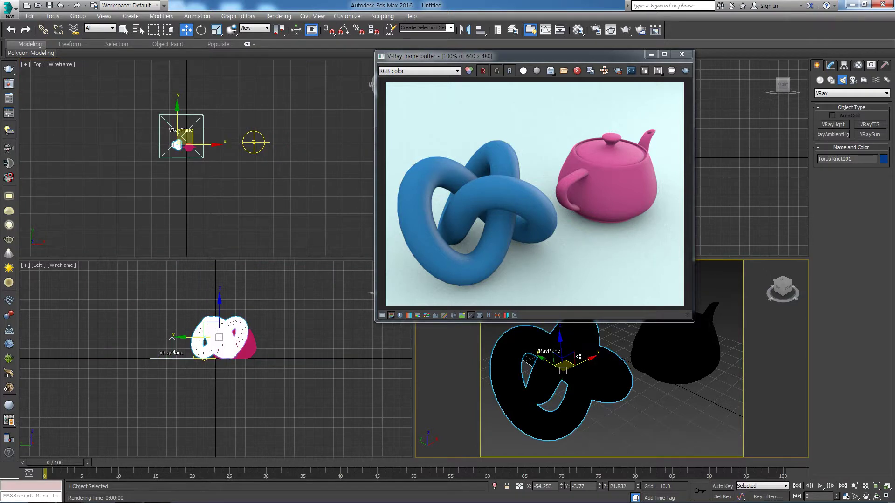
click(831, 66)
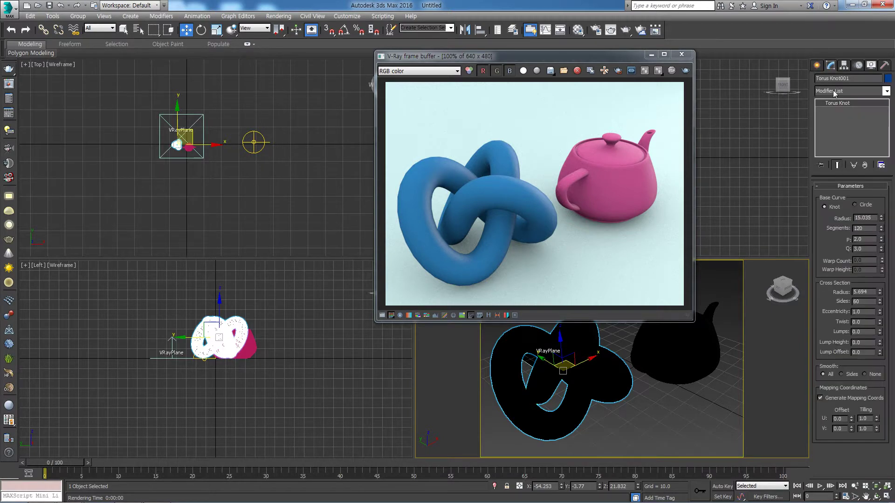
drag(880, 300, 880, 287)
drag(881, 228, 885, 213)
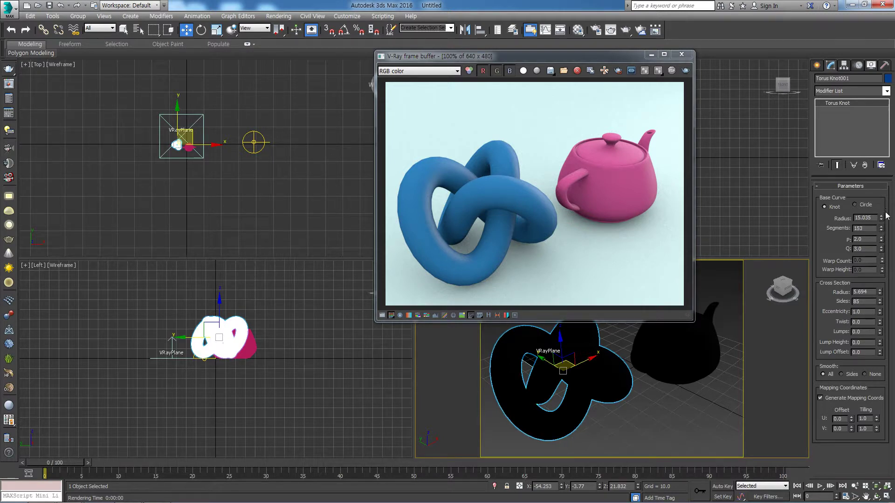
Re-render the scene to check the smoother torus knot, stop the render and close the frame buffer
click(685, 71)
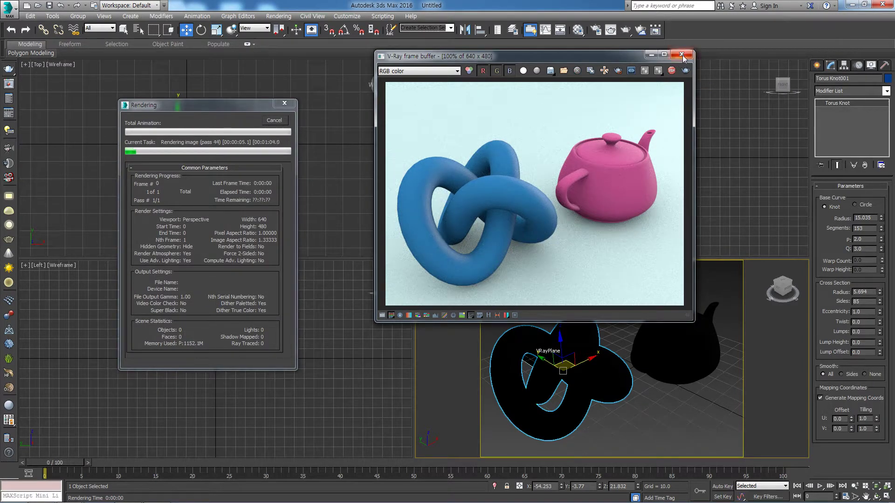
click(283, 123)
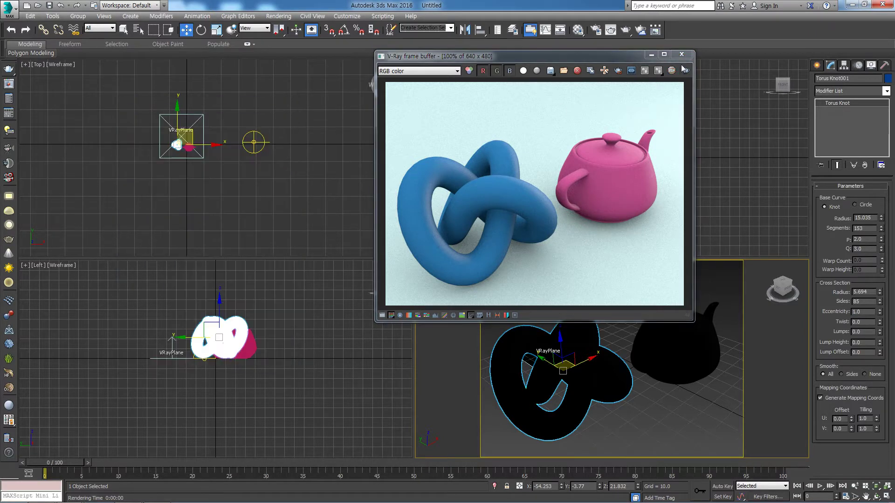
click(681, 54)
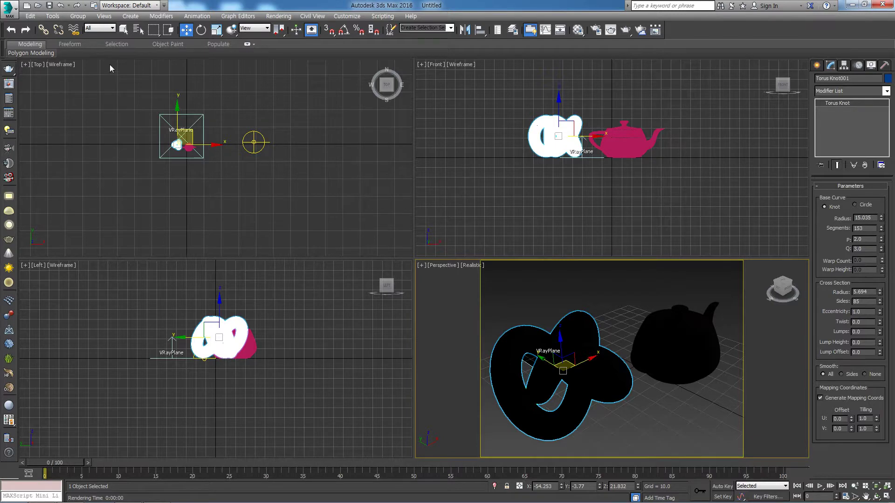
Open the Scene Explorer as a small floating list and select VRayLight001 in it
click(52, 18)
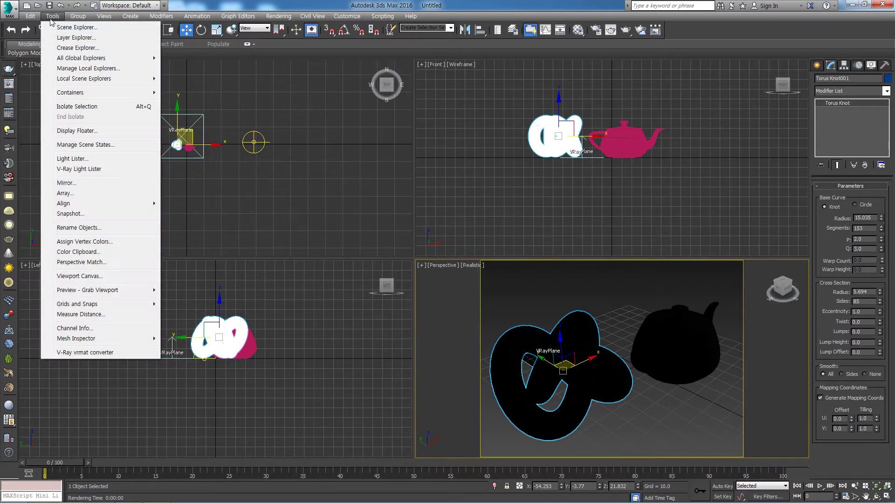
click(75, 27)
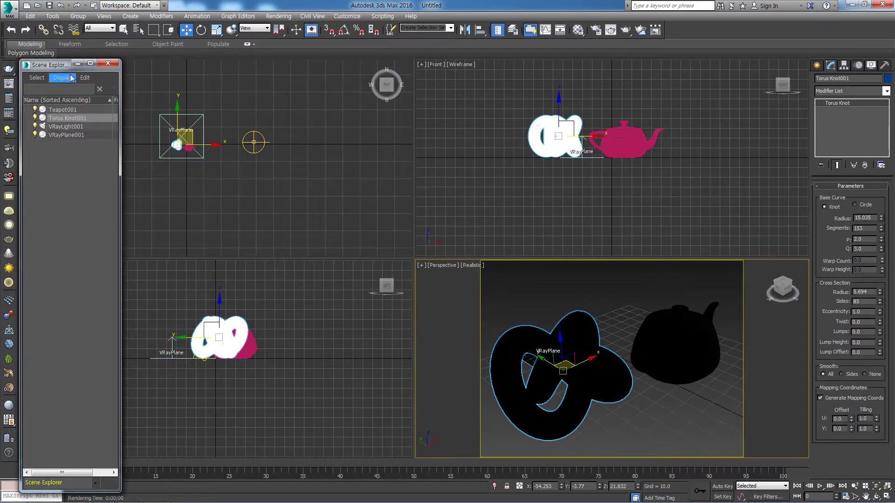
drag(58, 59, 62, 82)
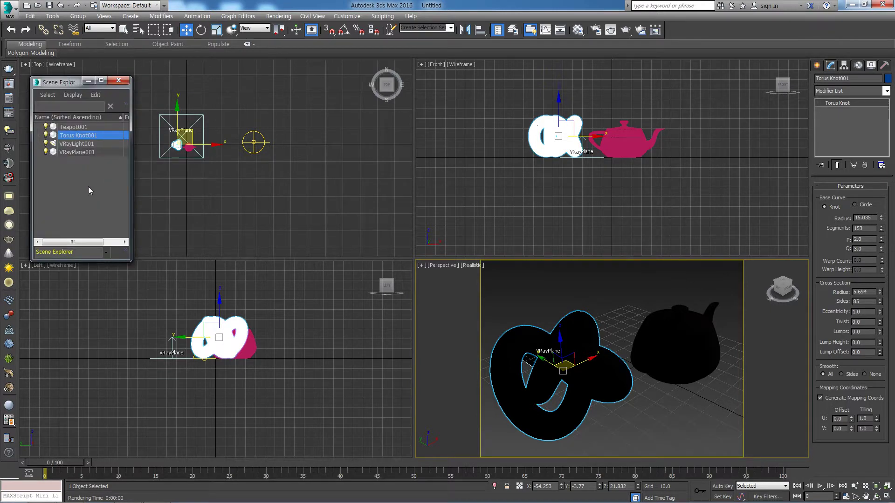
click(82, 144)
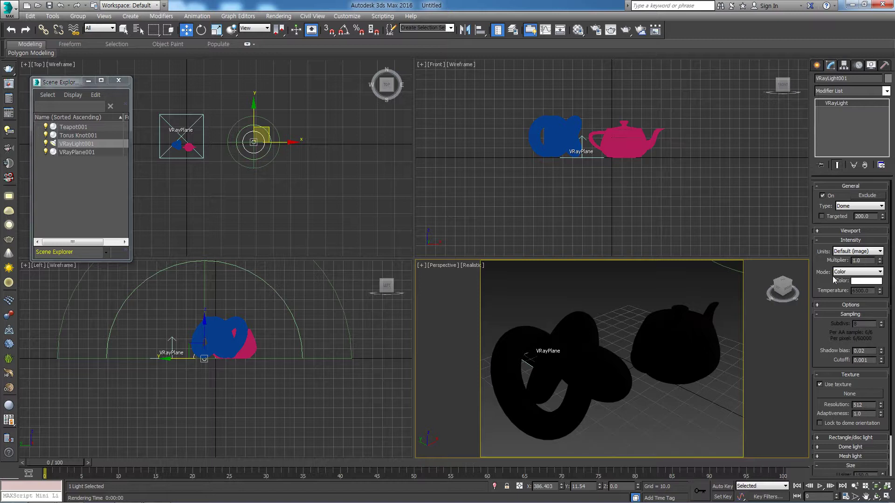
Set the dome light's color to bright green, RGB 54, 229, 45
click(870, 281)
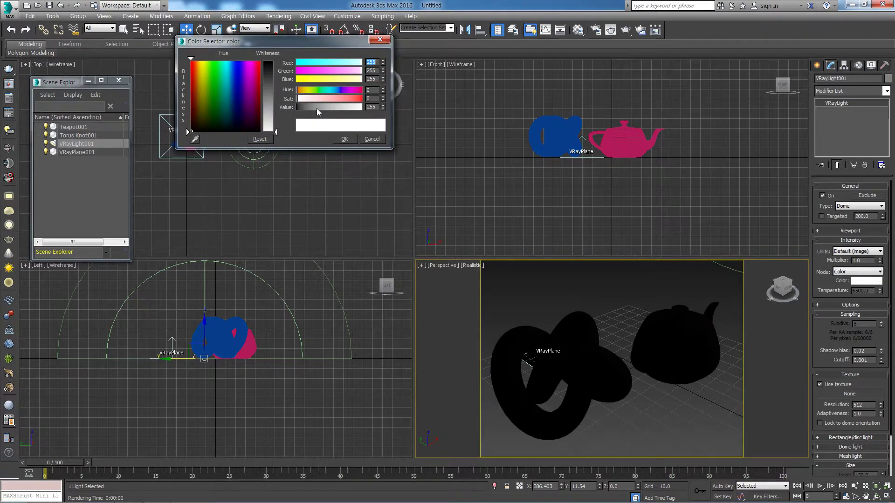
click(214, 71)
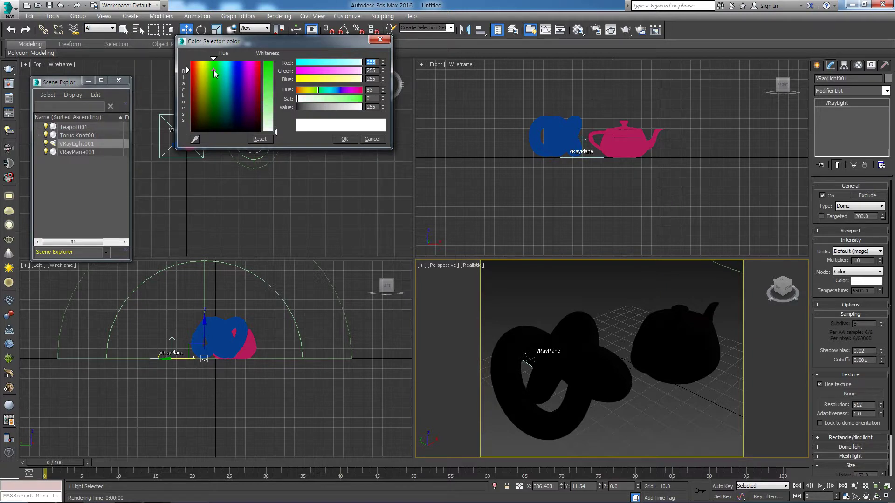
click(267, 73)
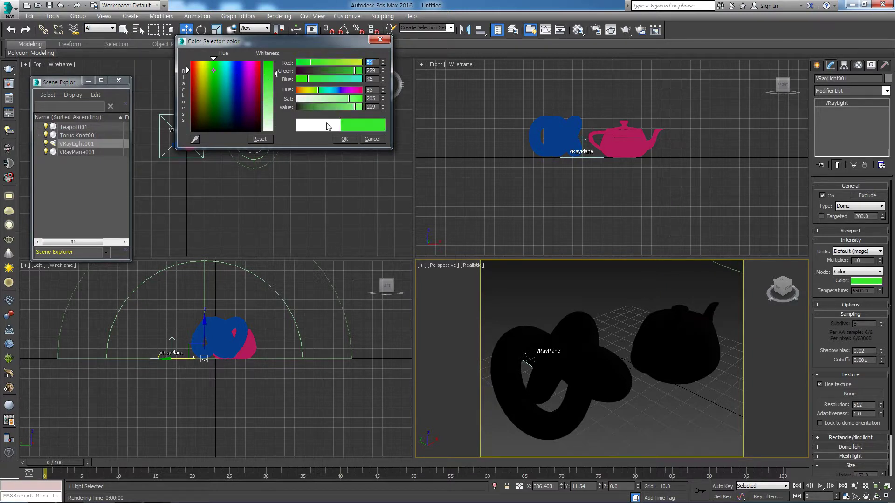
click(345, 139)
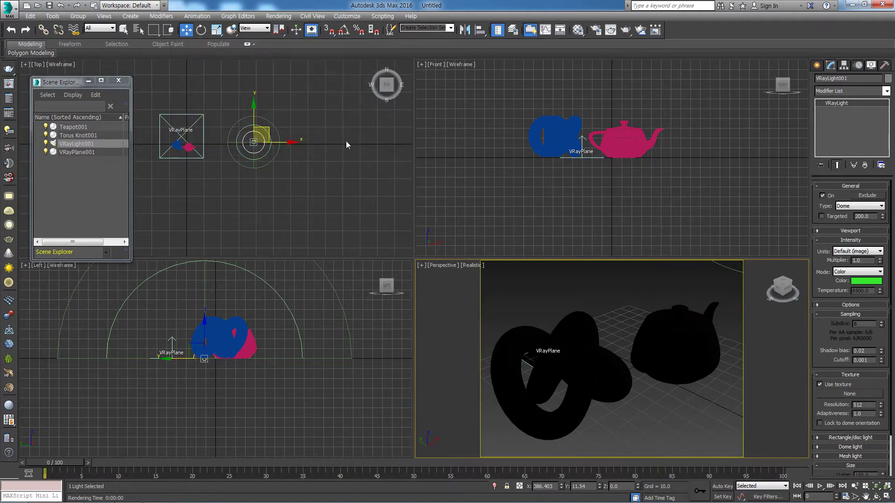
Test-render the scene under the green dome light, stop the render and close the frame buffer
click(12, 70)
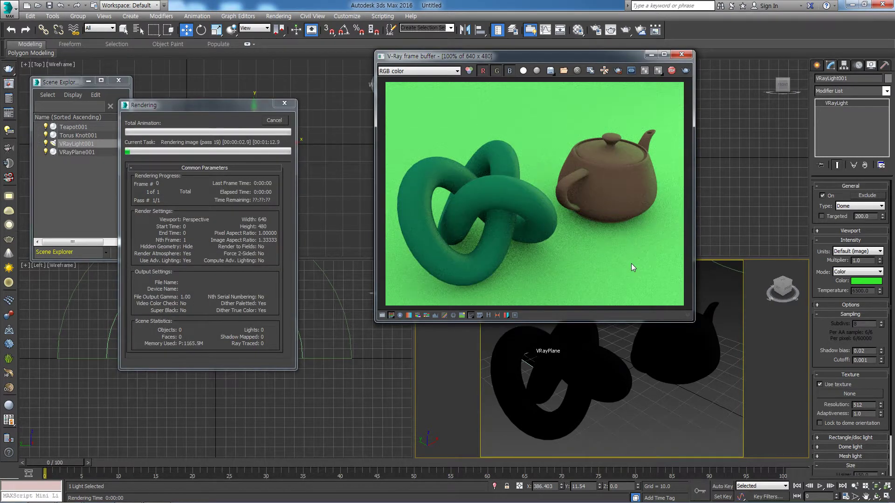
click(280, 121)
click(682, 54)
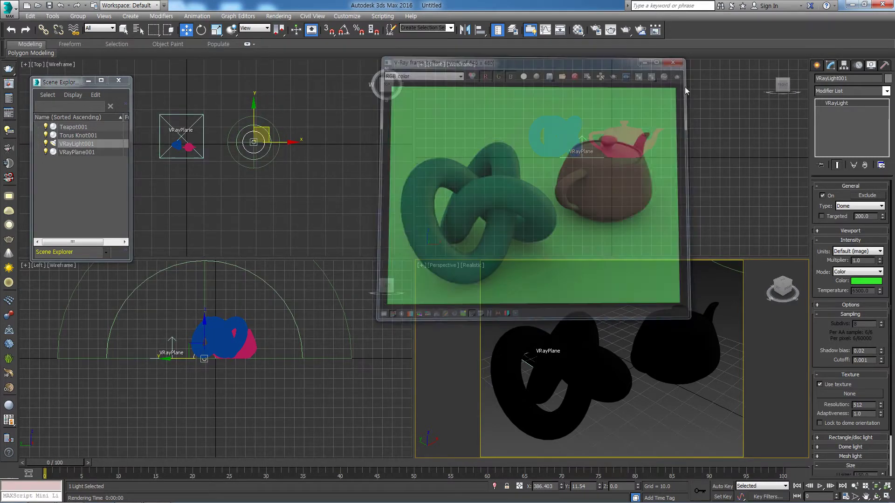
Return the dome light's color to white
click(879, 283)
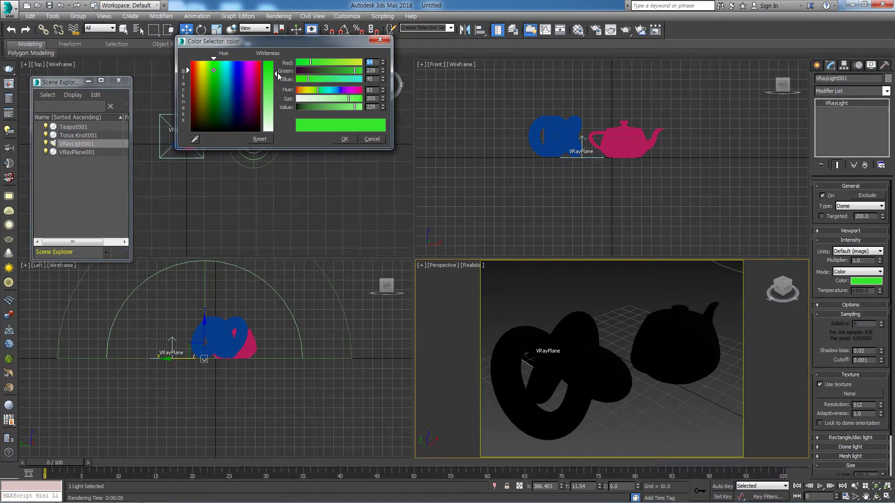
drag(277, 73, 279, 139)
click(344, 140)
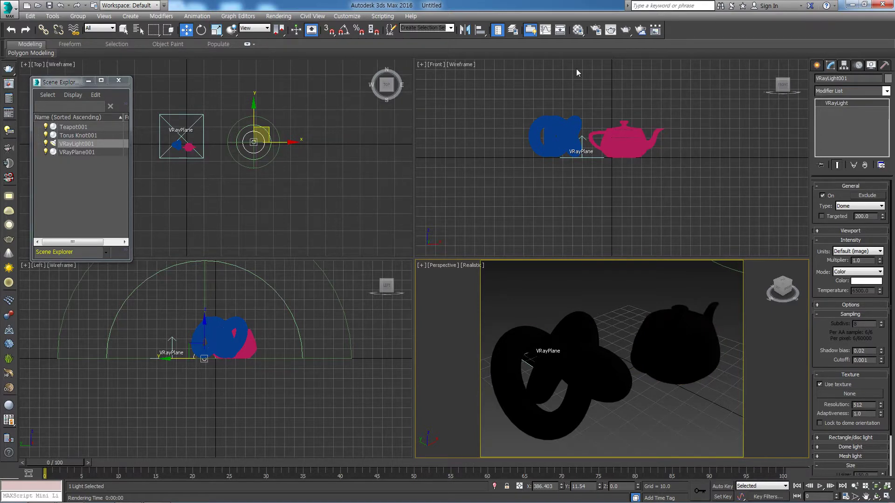
Assign the V-Ray material Material #1 to the torus knot and set its reflection color to near-white
click(578, 31)
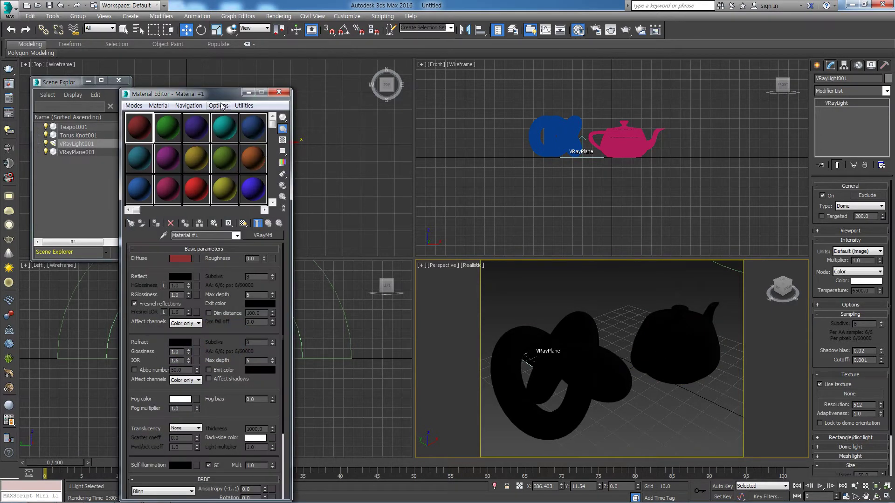
drag(229, 95, 260, 69)
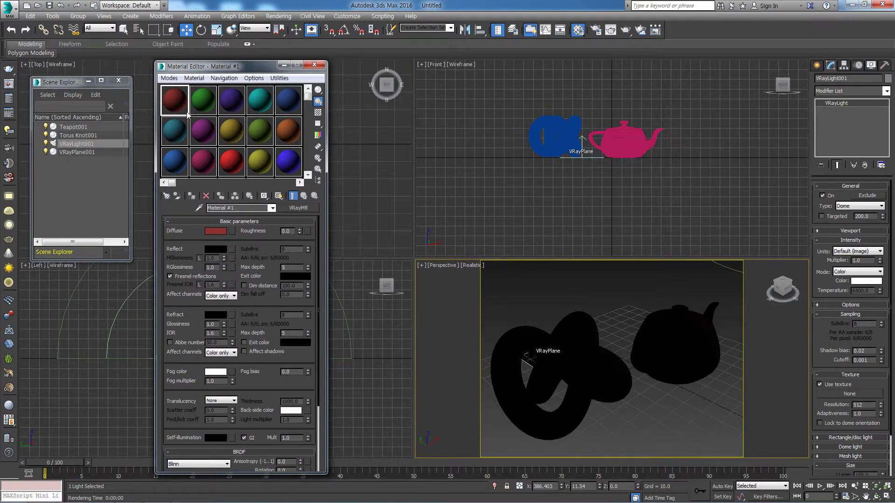
drag(175, 100, 581, 359)
click(224, 251)
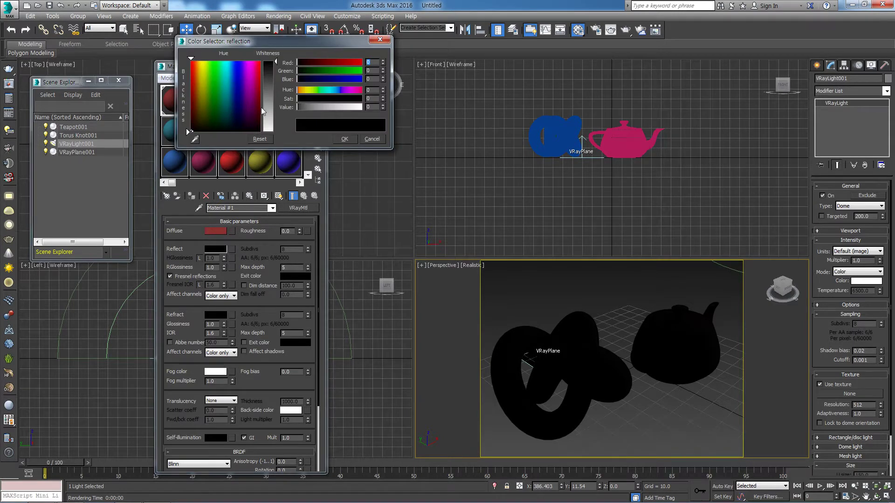
drag(276, 61, 275, 124)
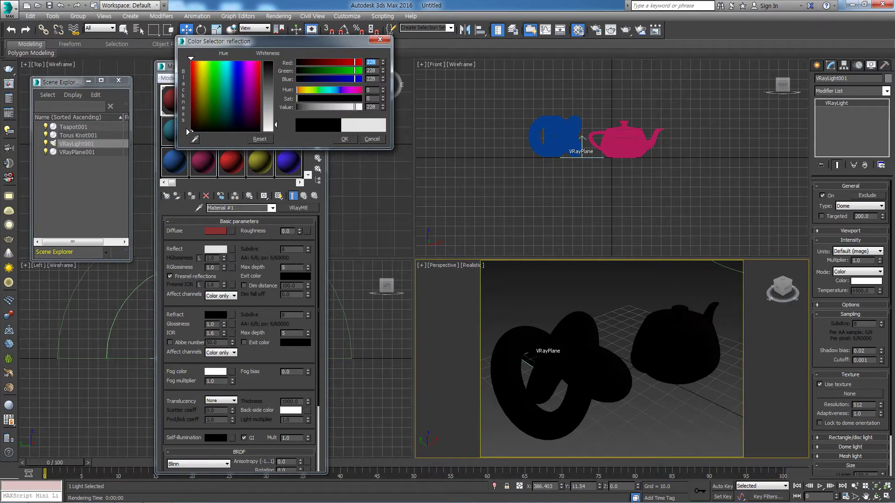
click(343, 139)
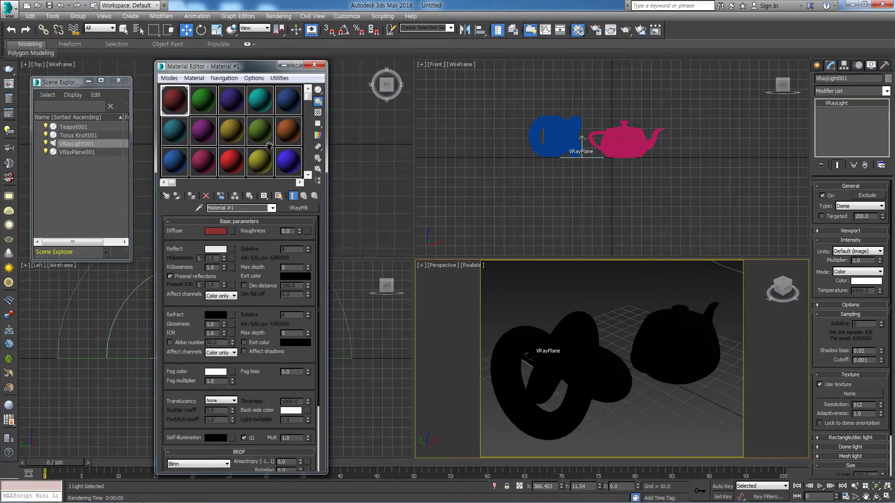
Set the diffuse color of Material #1 to bright green, RGB 56, 200, 23
click(217, 231)
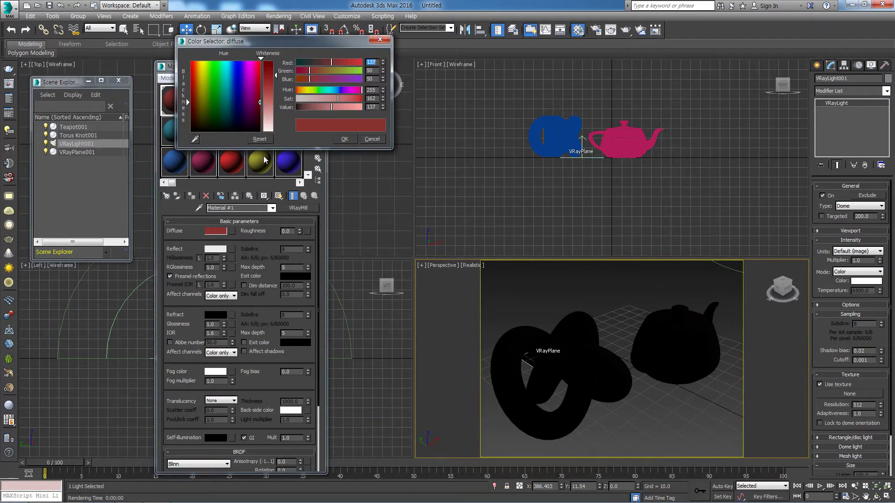
drag(276, 76, 275, 99)
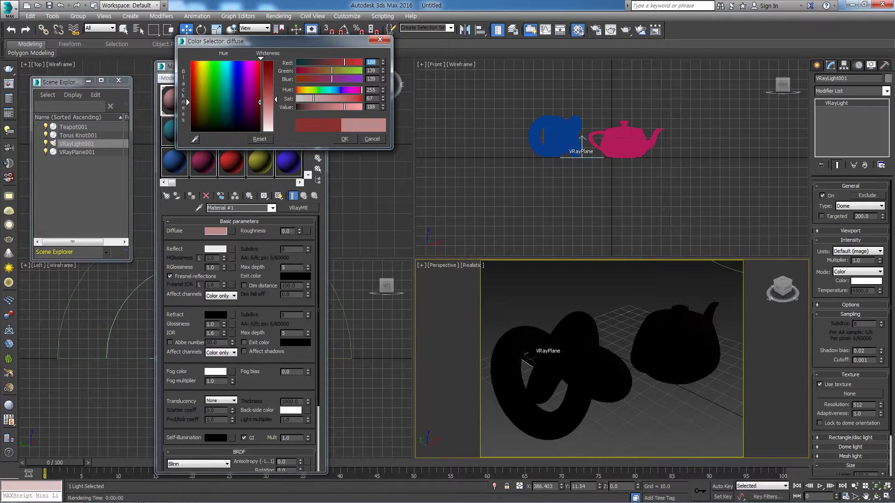
click(216, 72)
drag(217, 71, 208, 78)
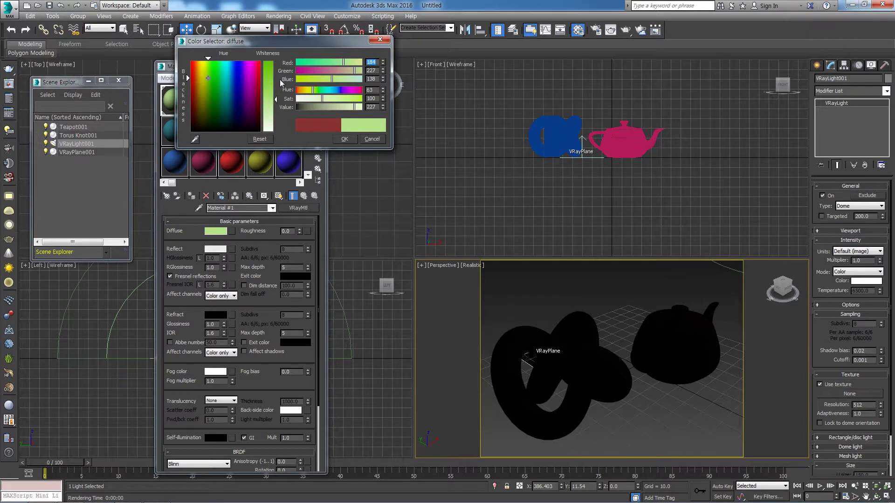
click(269, 68)
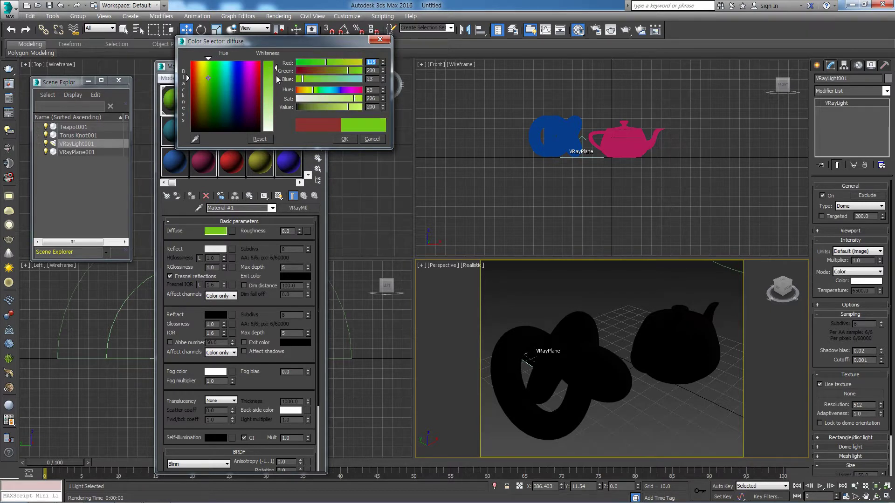
click(311, 64)
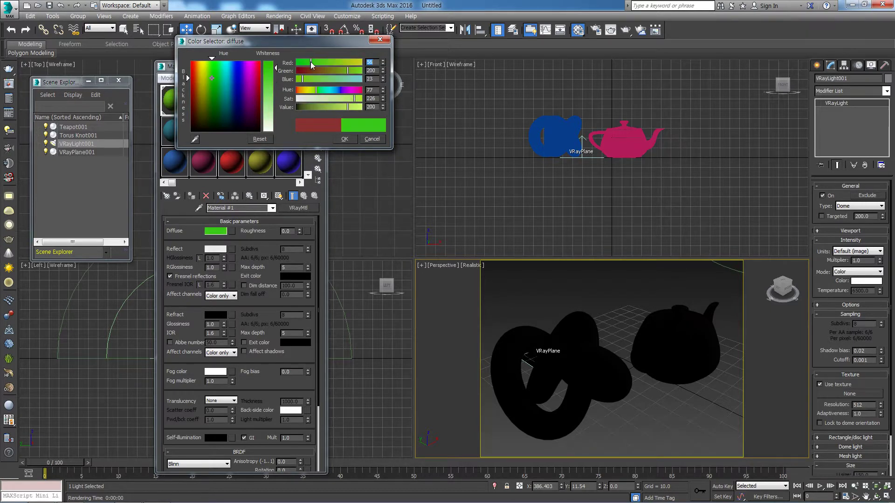
click(344, 139)
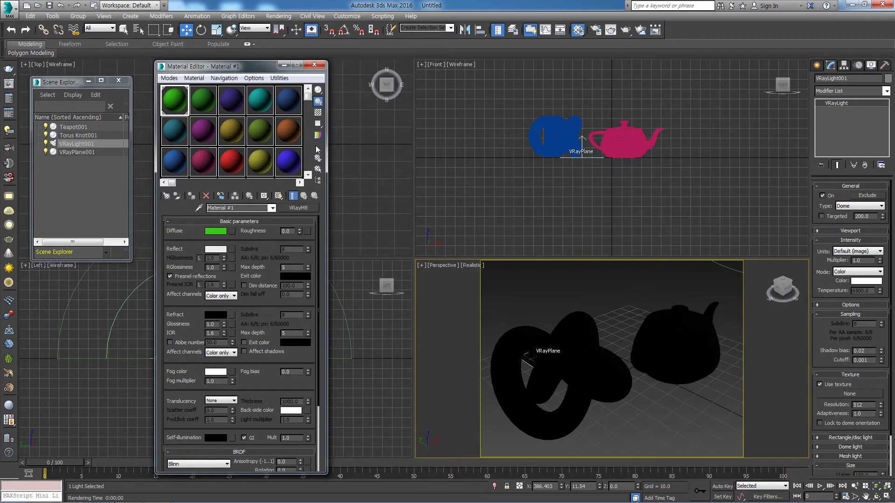
Assign Material #2 to the teapot and set its diffuse color to crimson red, RGB 230, 23, 69
drag(202, 99, 693, 341)
click(205, 99)
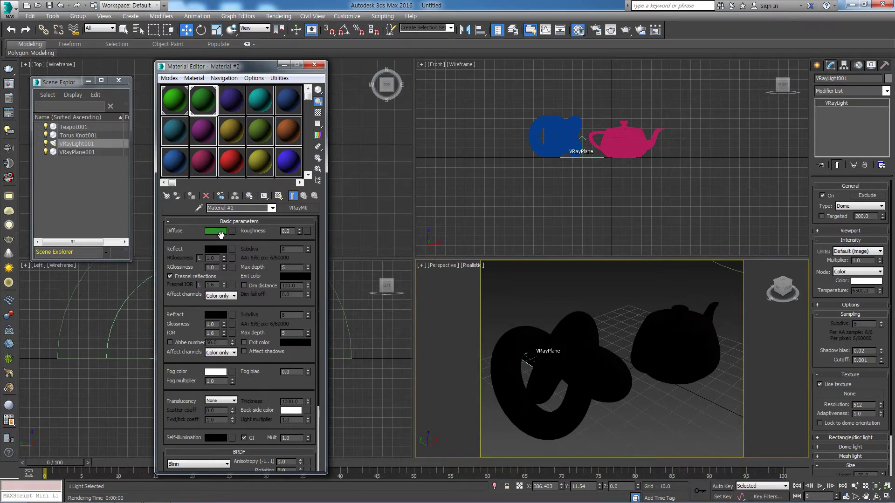
click(222, 232)
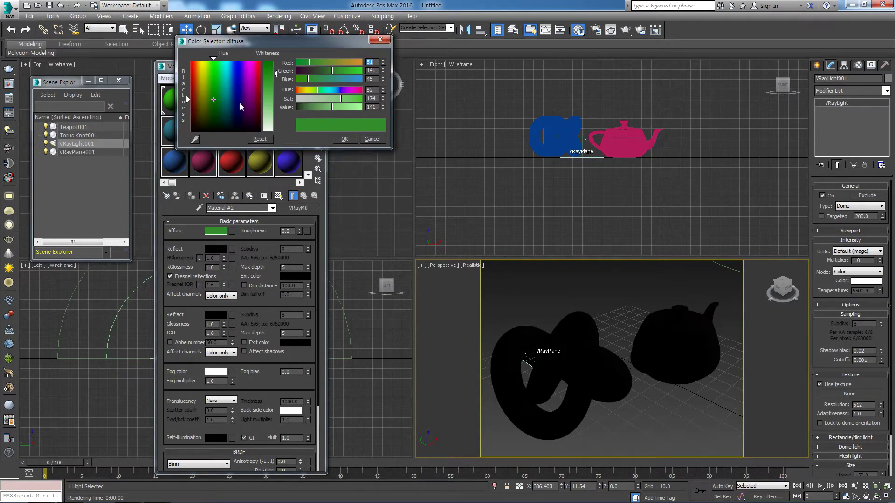
click(249, 106)
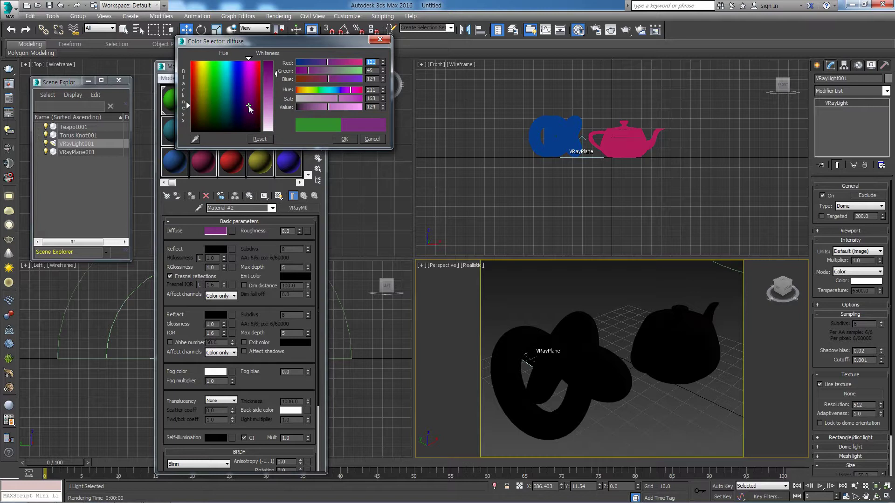
click(255, 70)
click(315, 77)
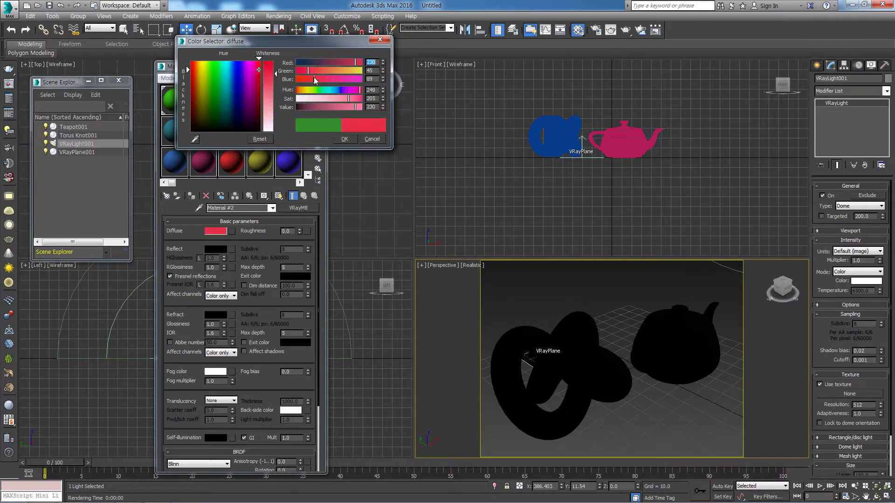
click(303, 69)
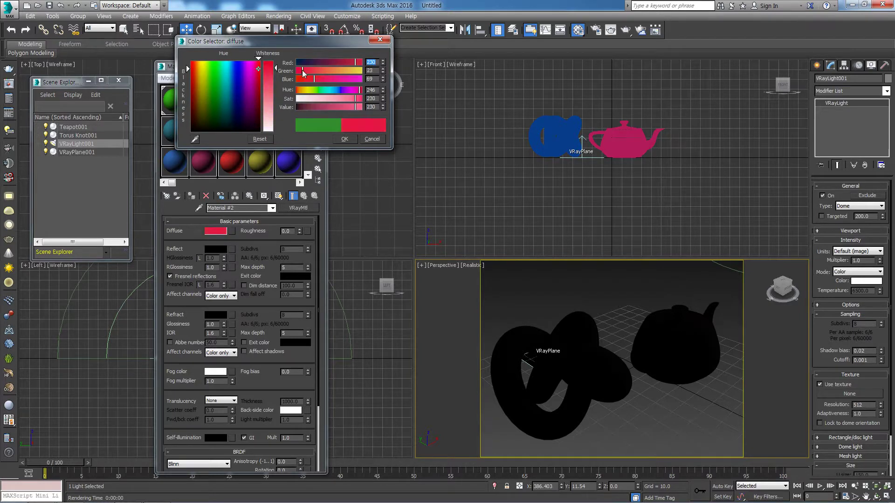
click(350, 139)
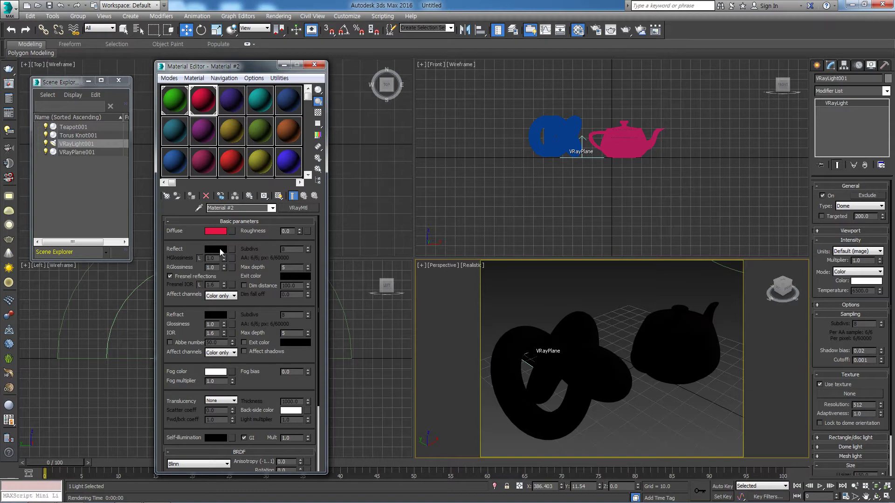
Set Material #2's reflection color to white and run a test render of the perspective view
click(221, 252)
drag(276, 61, 274, 135)
click(352, 139)
click(9, 70)
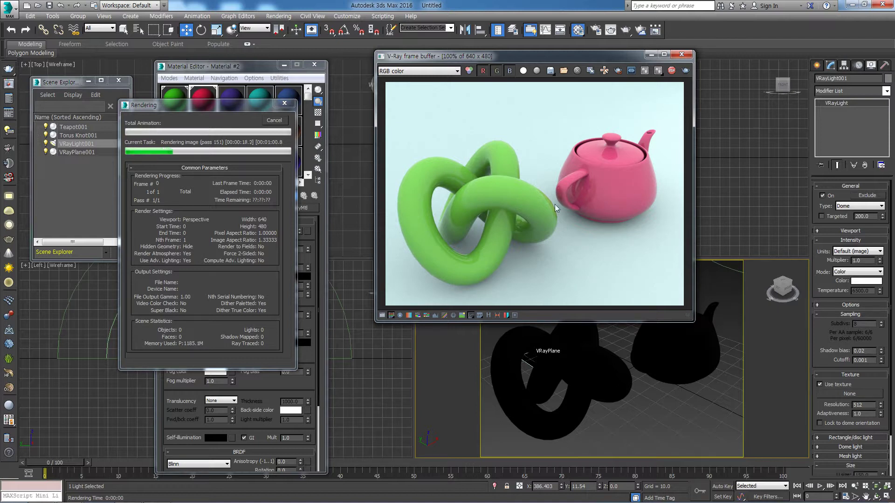
click(274, 120)
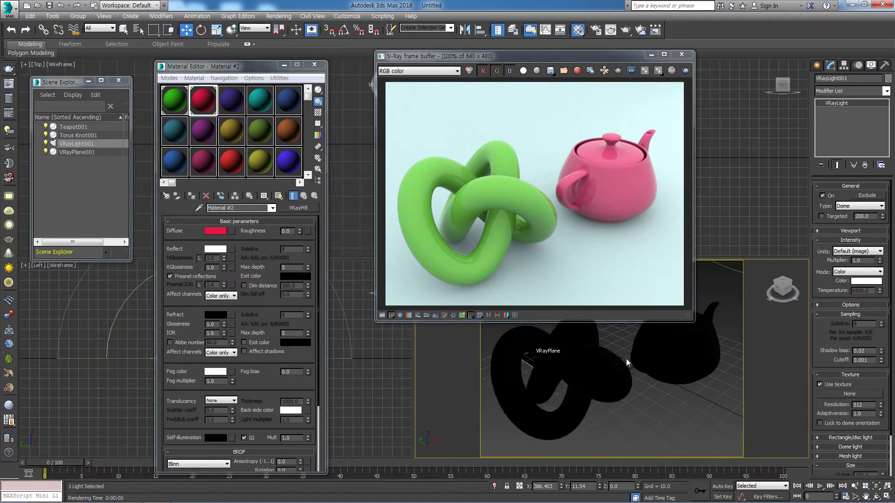
Close the rendered image, reframe the teapot and torus knot from a higher angle, and set the perspective viewport's display style to Shaded
mouse_move(617, 384)
alt+middle_down()
mouse_move(606, 385)
mouse_move(620, 397)
alt+middle_up()
click(681, 53)
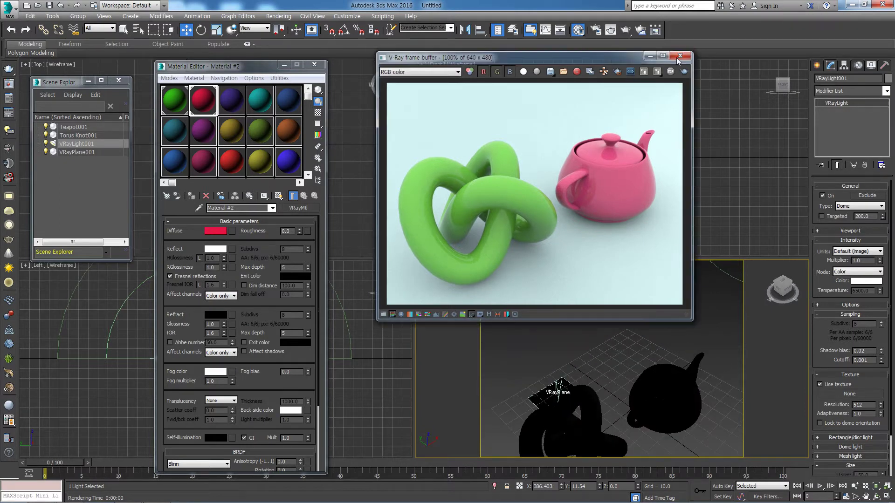
middle_drag(625, 370, 634, 314)
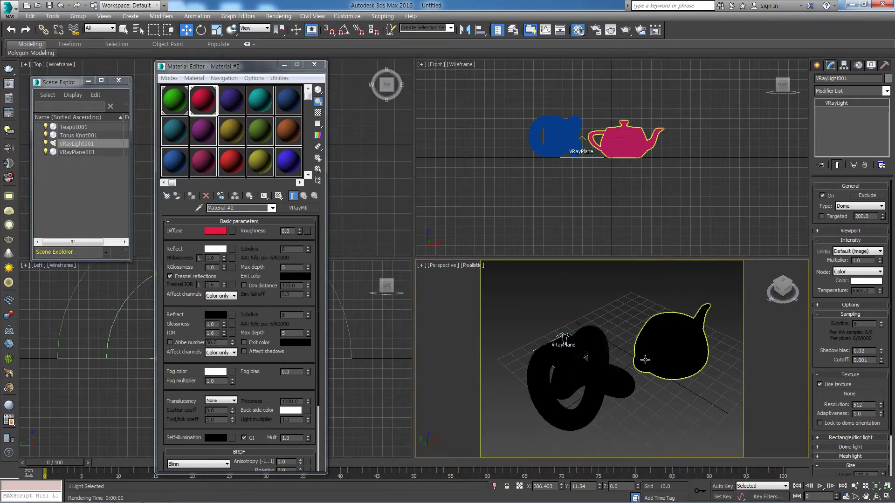
middle_drag(642, 361, 634, 358)
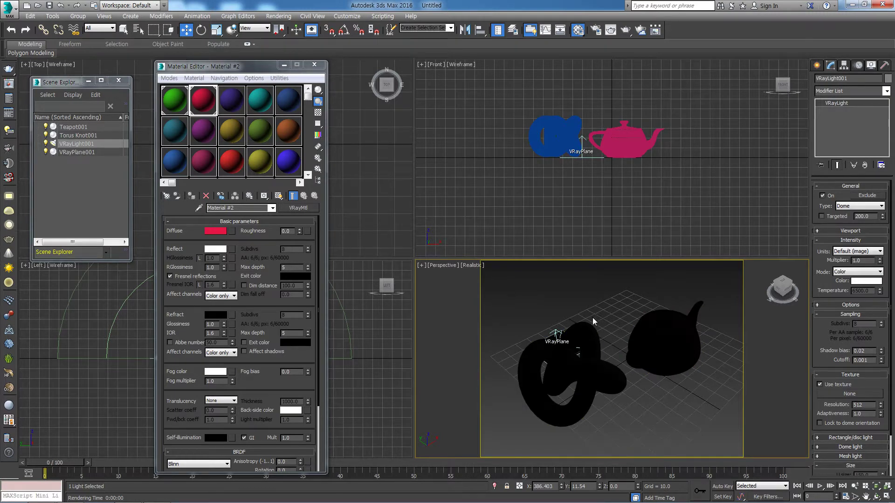
click(470, 271)
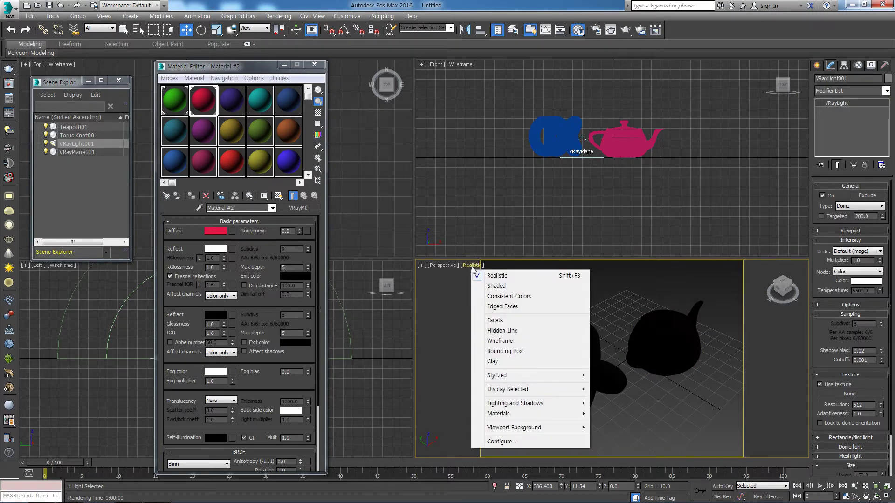
click(497, 286)
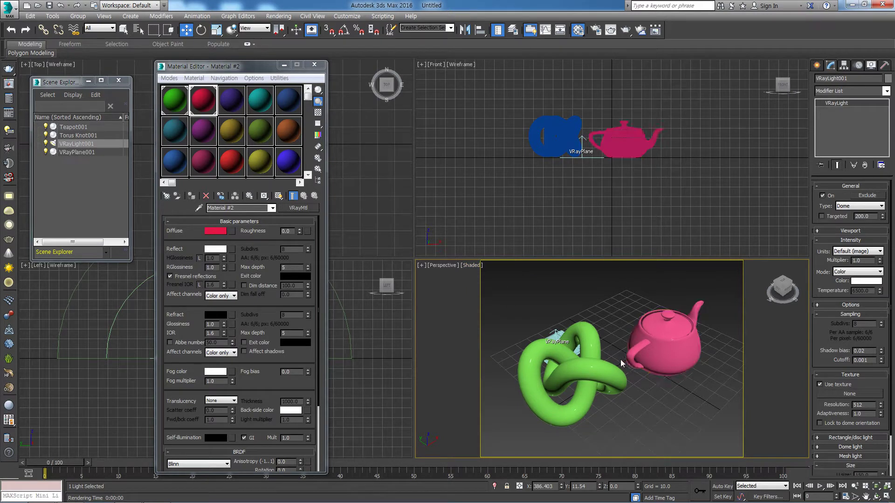
Create a physical camera from the perspective view and orbit it to a low frontal view framing the torus knot and teapot
key(ctrl+c)
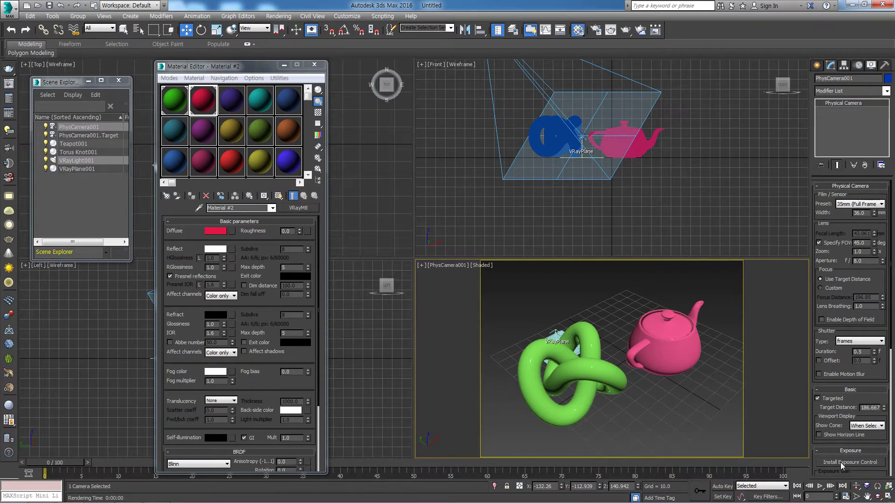
click(876, 497)
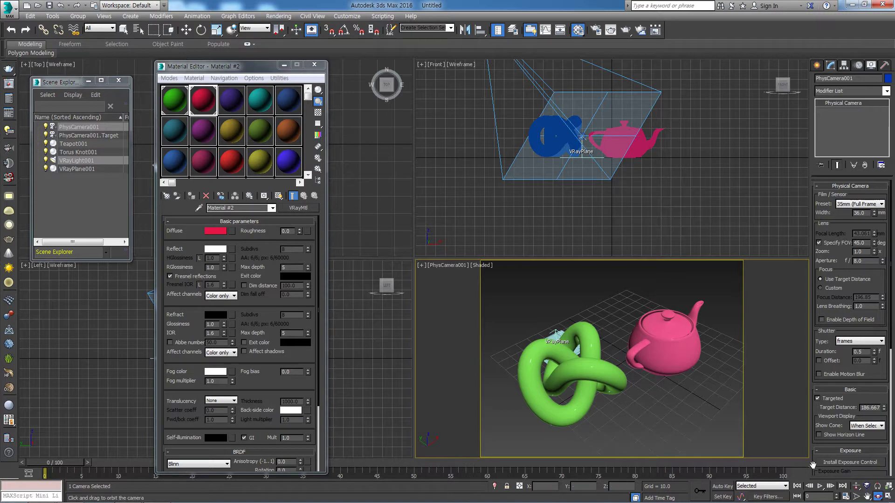
drag(643, 394, 600, 390)
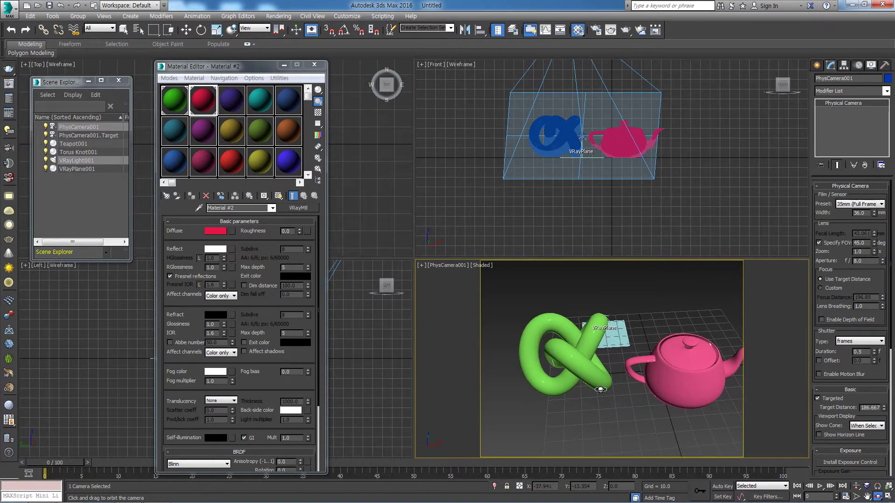
drag(679, 376, 649, 372)
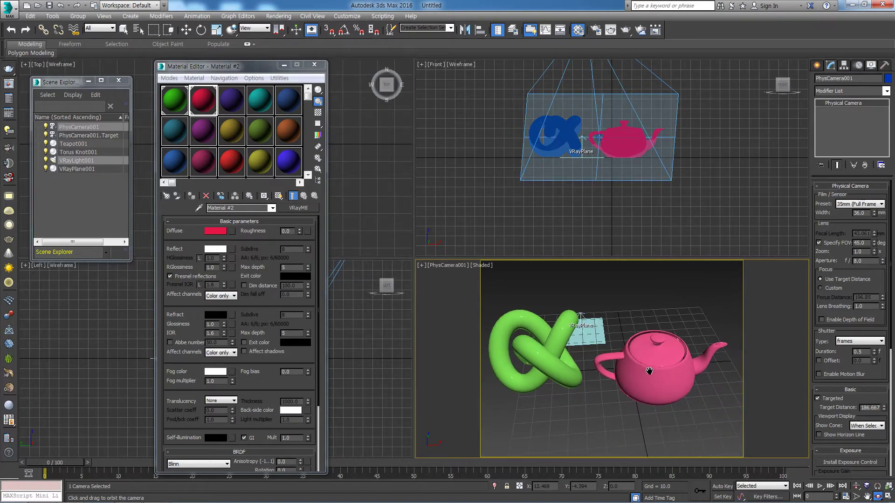
drag(575, 385, 568, 365)
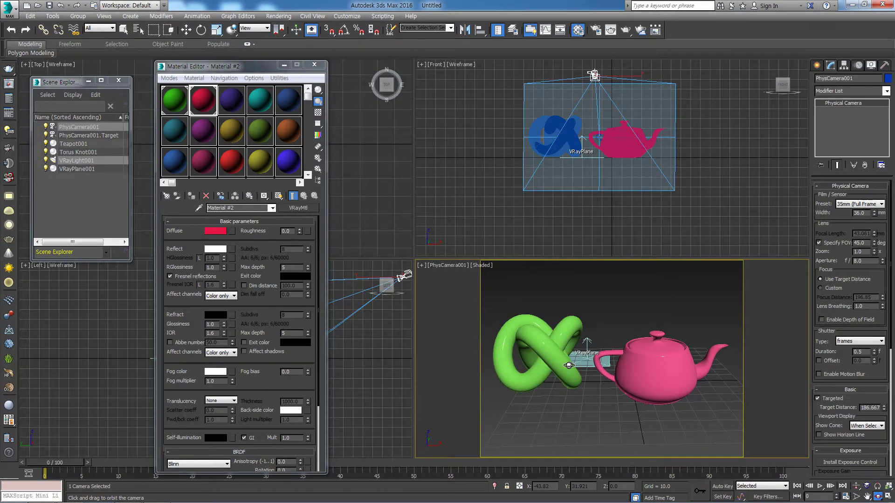
Run a test render of the physical camera view and close the Material Editor
click(9, 69)
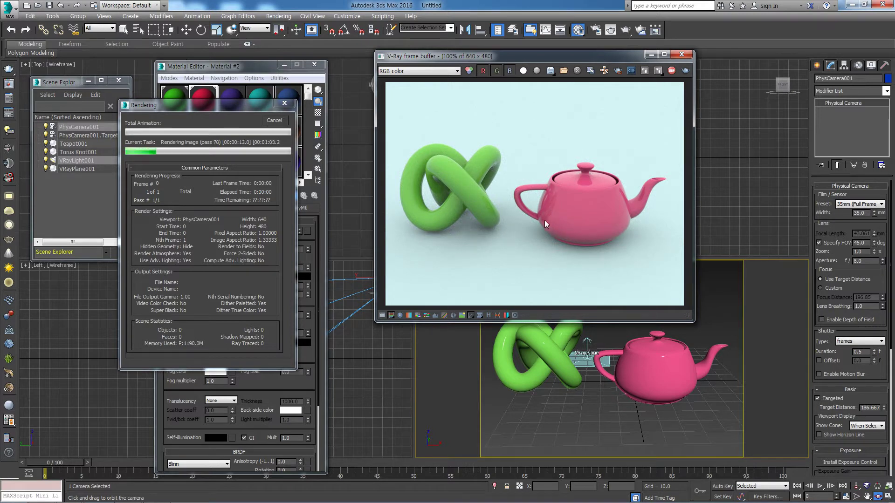
click(275, 122)
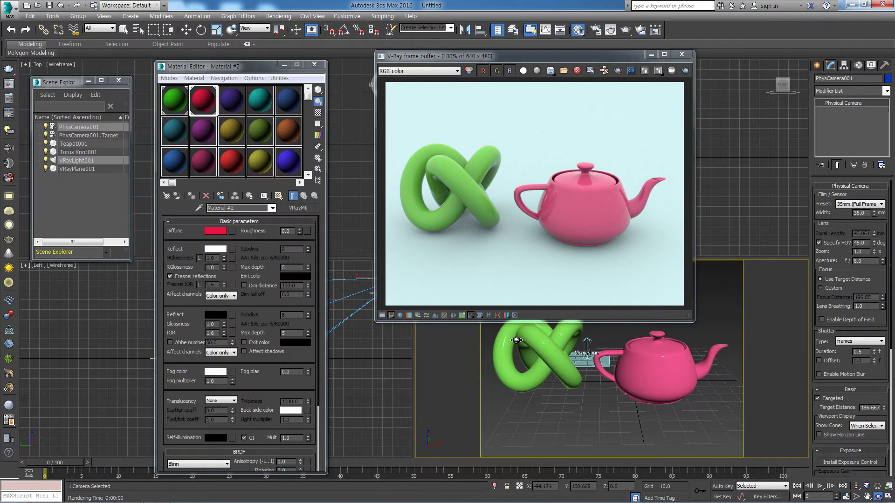
click(316, 65)
Enable global illumination in the render setup and test-render the camera view
click(596, 31)
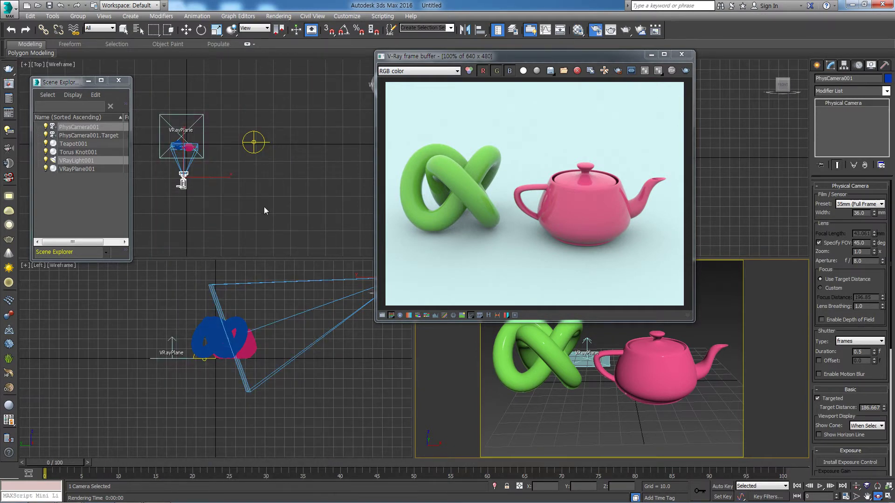
drag(197, 138, 236, 82)
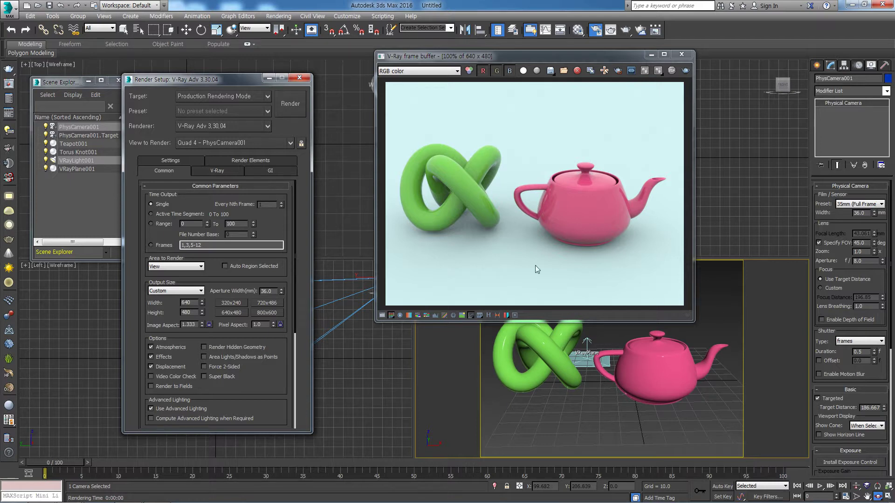
click(270, 171)
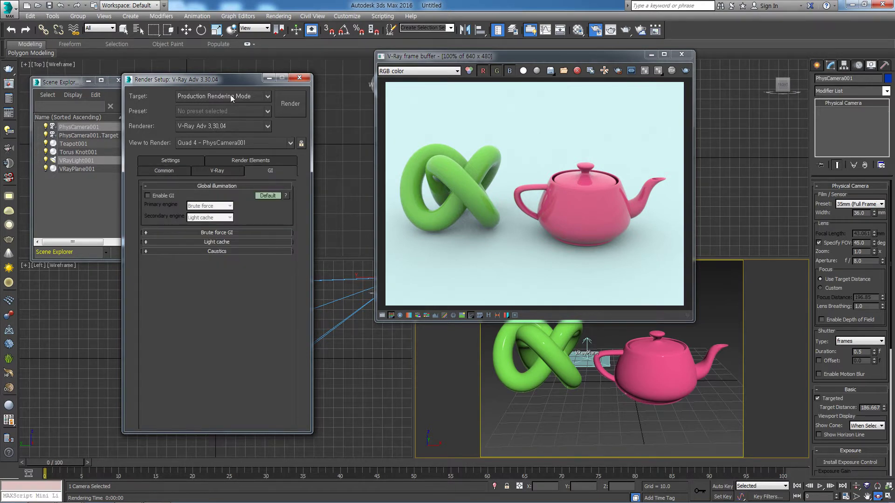
click(149, 197)
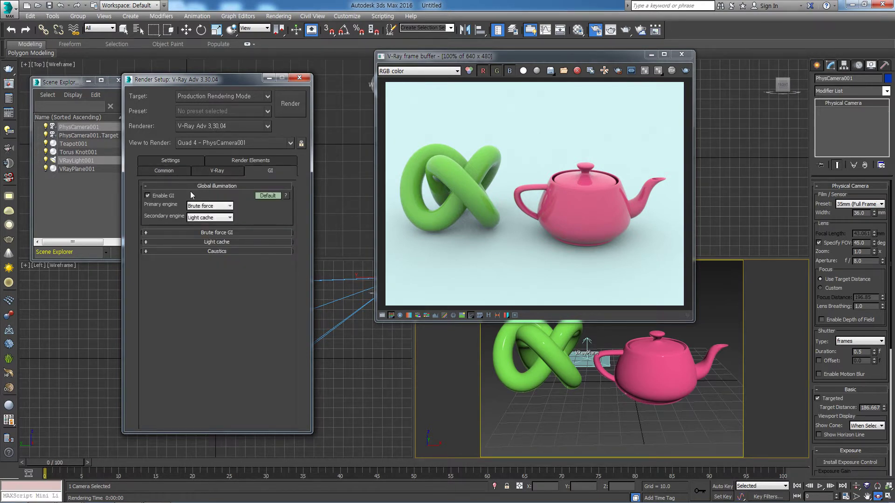
click(292, 106)
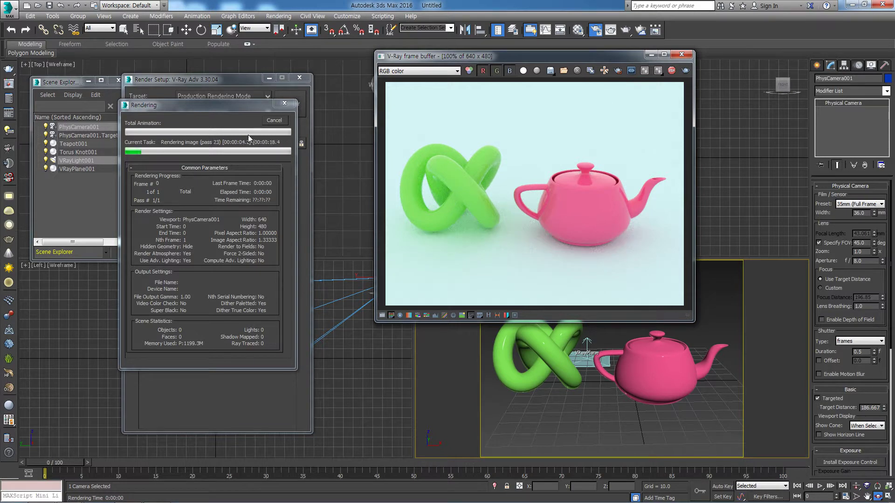
click(267, 120)
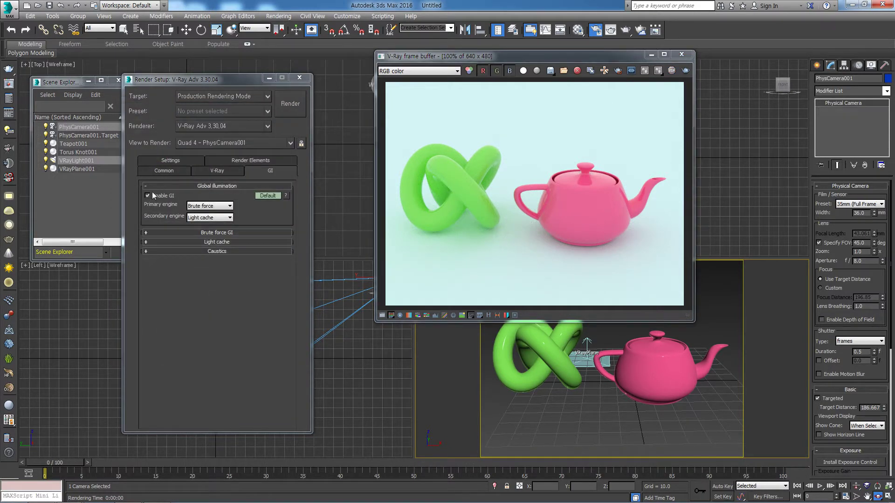
Turn global illumination off and review the V-Ray image sampler settings
click(148, 196)
drag(248, 83, 224, 85)
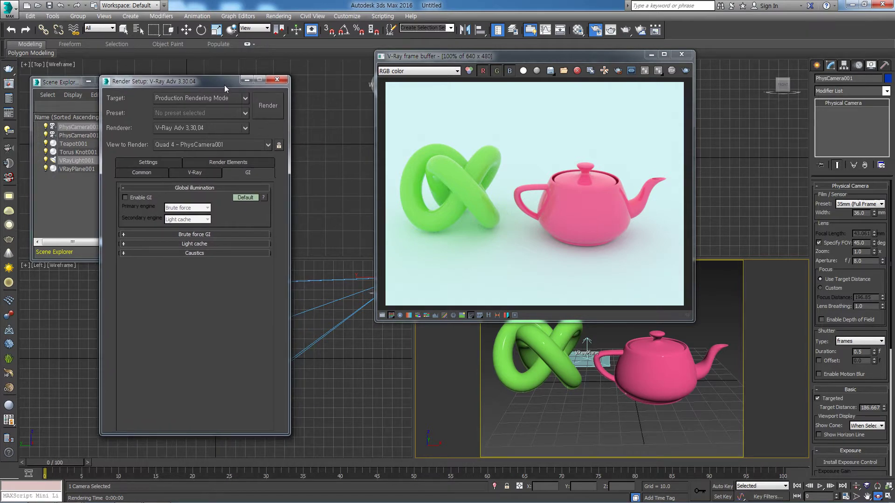
click(191, 173)
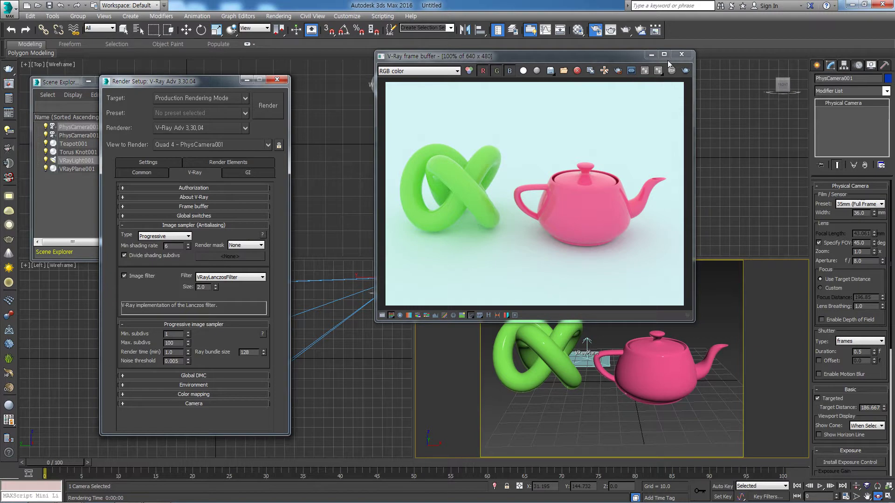
Close the rendered image and assign a VRayHDRI map as the texture of the dome light VRayLight001
click(683, 55)
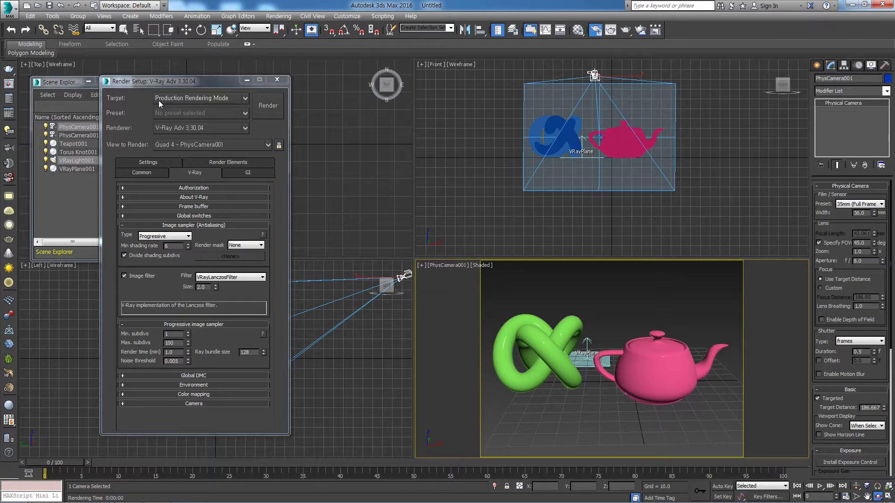
drag(157, 87, 218, 83)
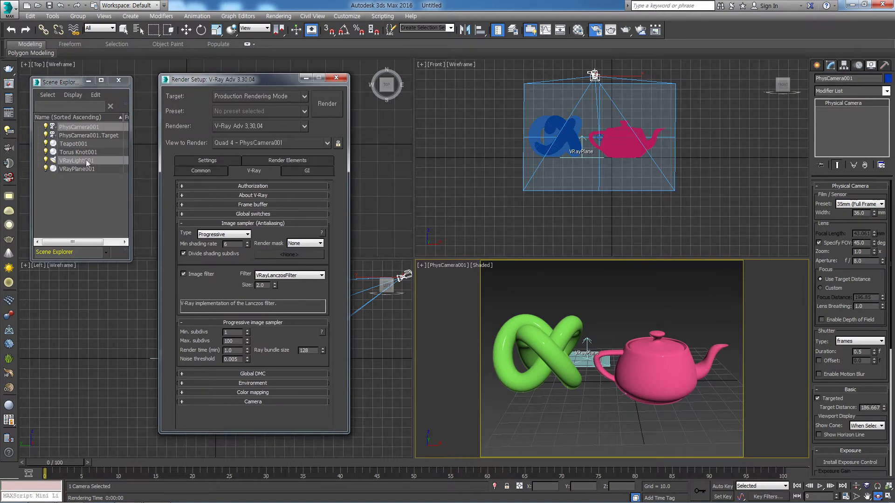
click(63, 160)
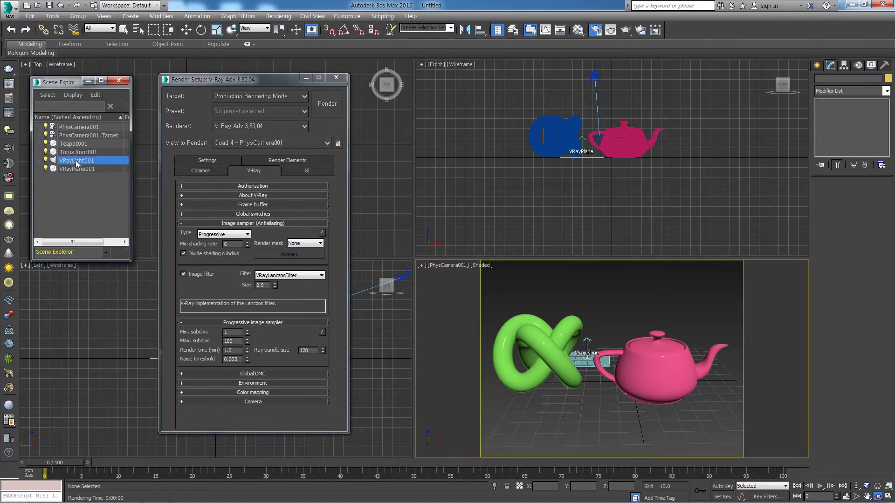
click(75, 160)
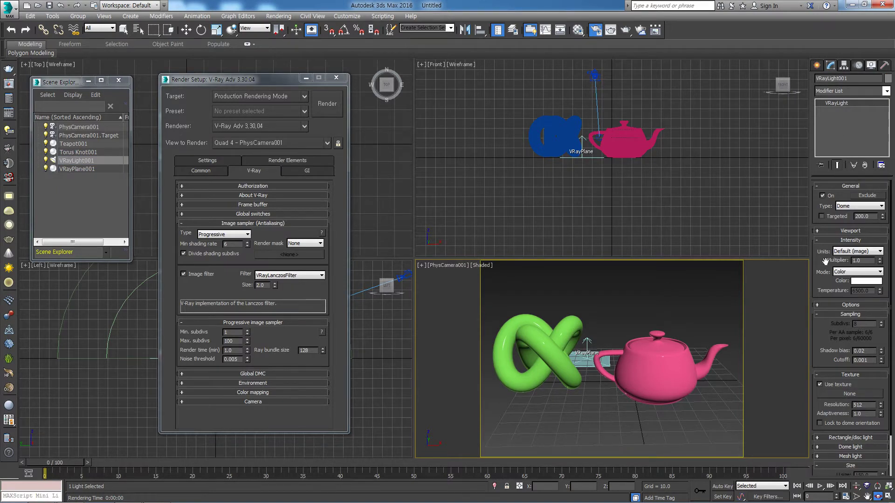
click(857, 394)
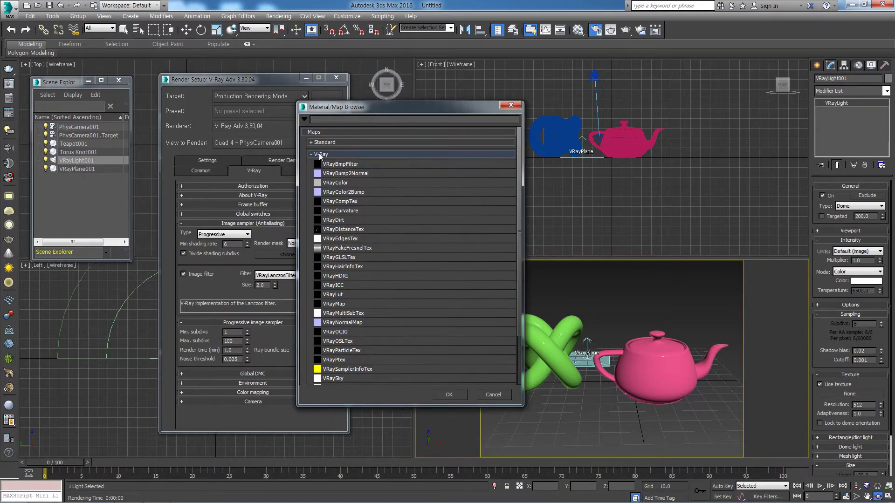
click(315, 143)
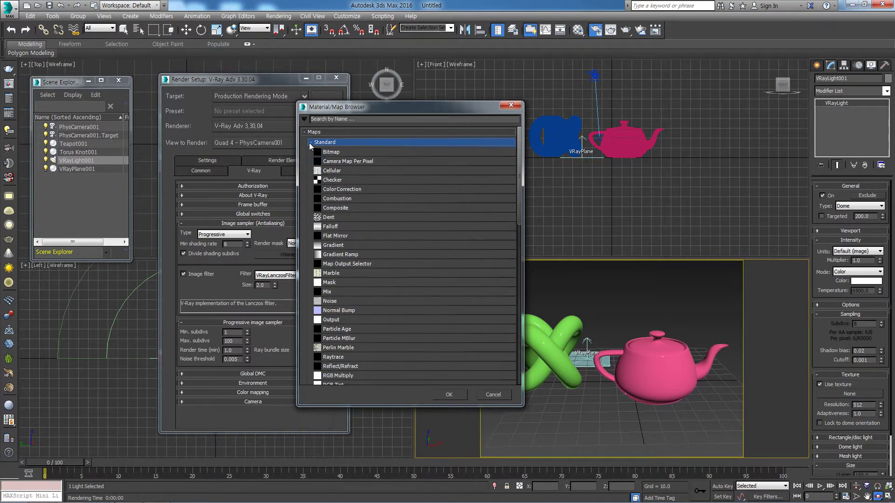
click(311, 143)
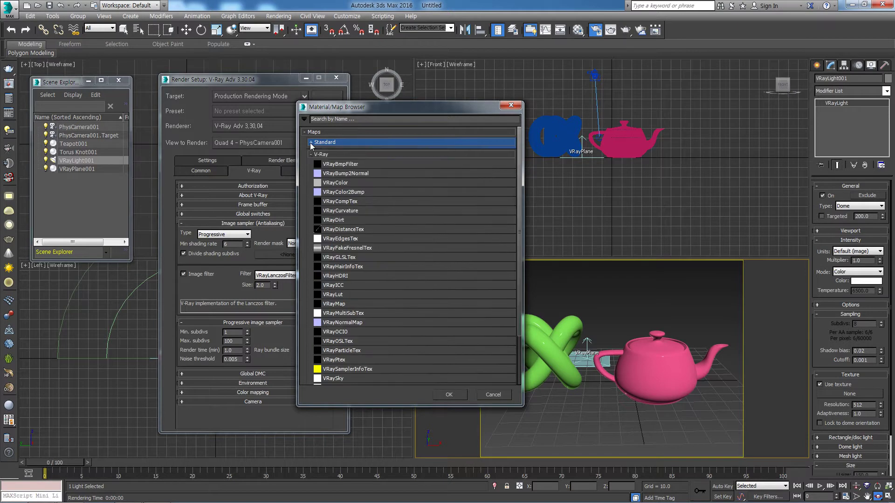
click(312, 155)
click(312, 155)
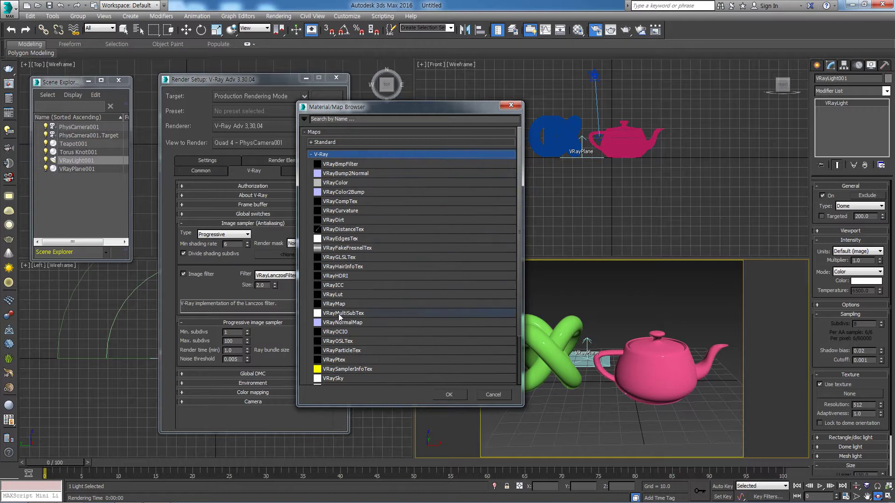
click(335, 276)
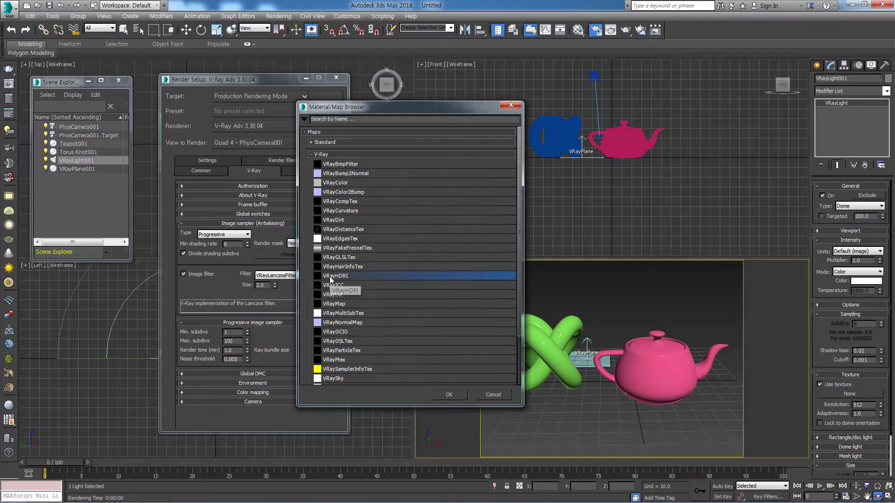
click(448, 395)
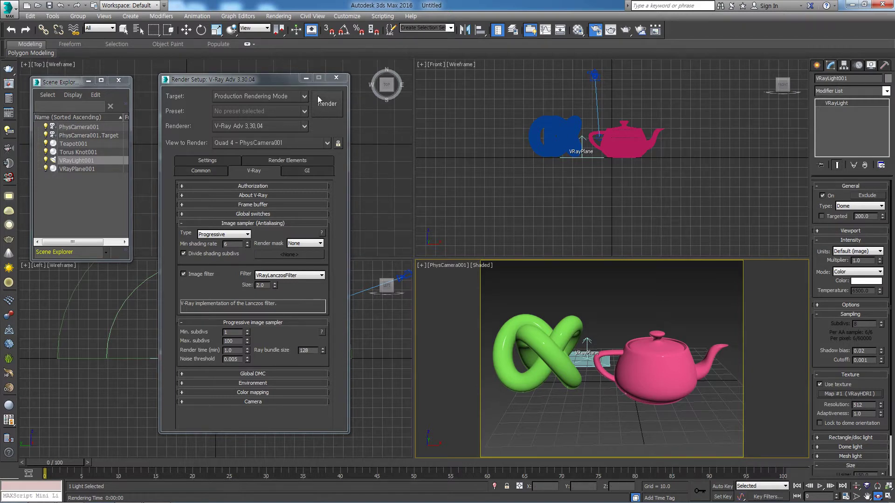
Close the render setup and place the dome light's VRayHDRI map as an instance in the third Material Editor slot
click(337, 78)
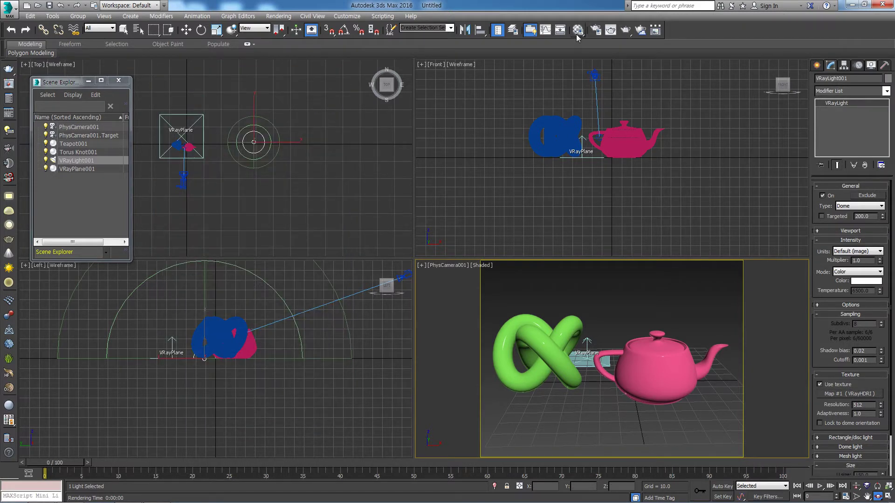
click(578, 30)
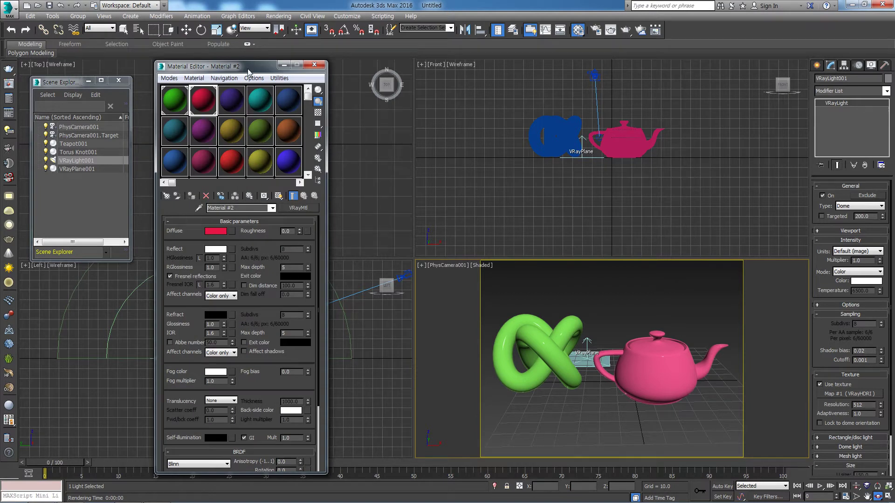
drag(251, 69, 278, 72)
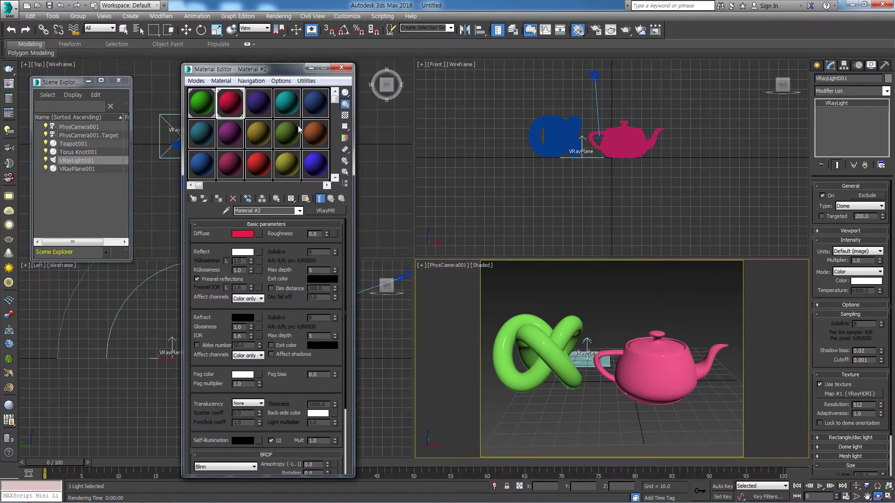
click(262, 111)
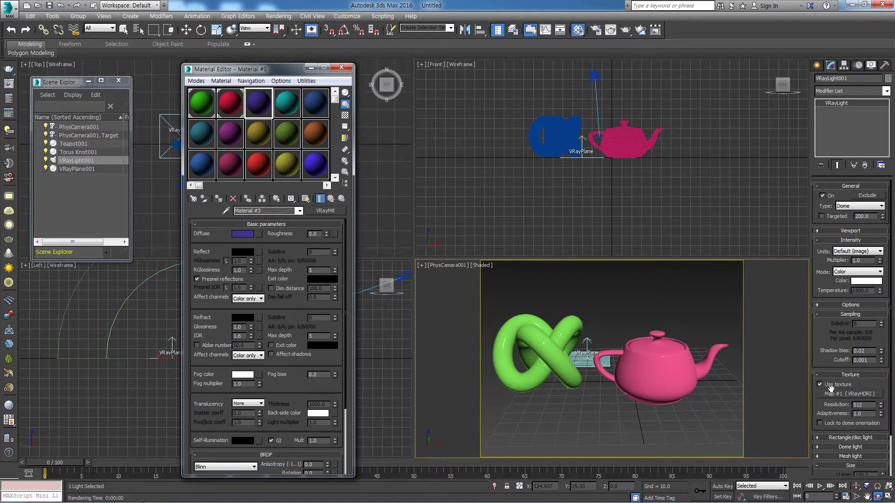
drag(833, 395, 262, 105)
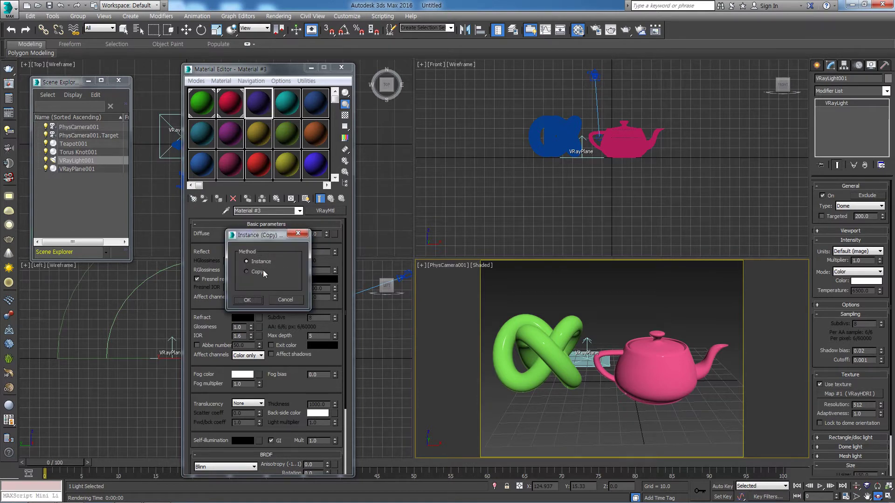
click(248, 300)
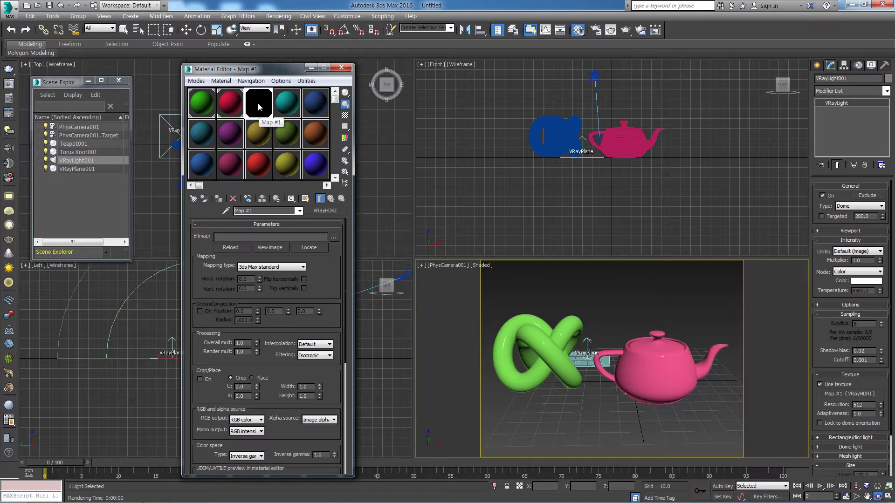
Load MonValley_G_DirtRoad_3k.hdr as the bitmap of the VRayHDRI map and open an enlarged preview of the map
click(334, 238)
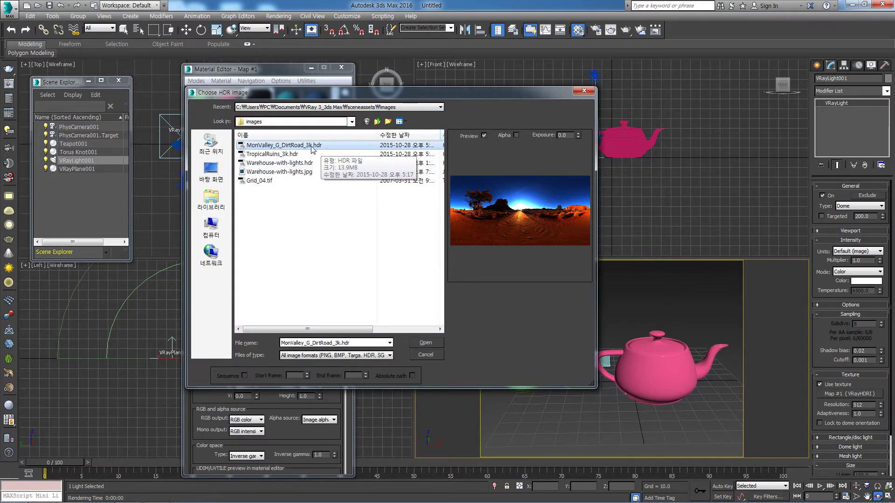
click(292, 155)
click(290, 163)
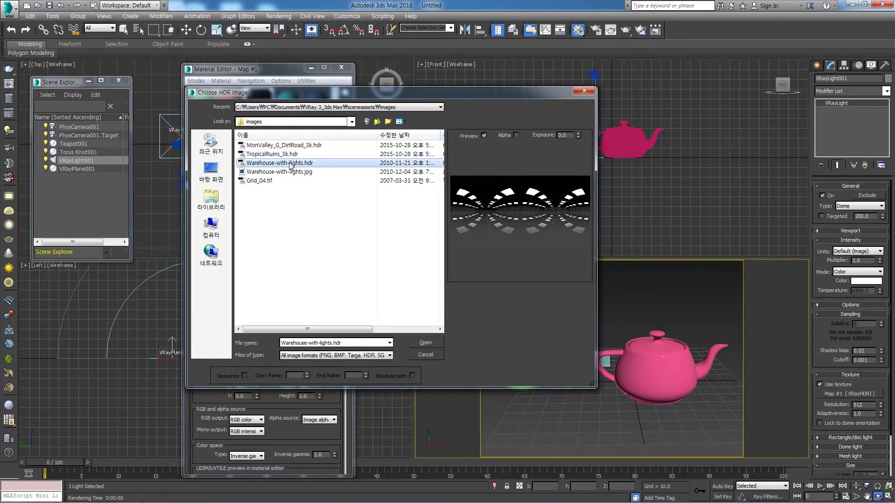
click(315, 147)
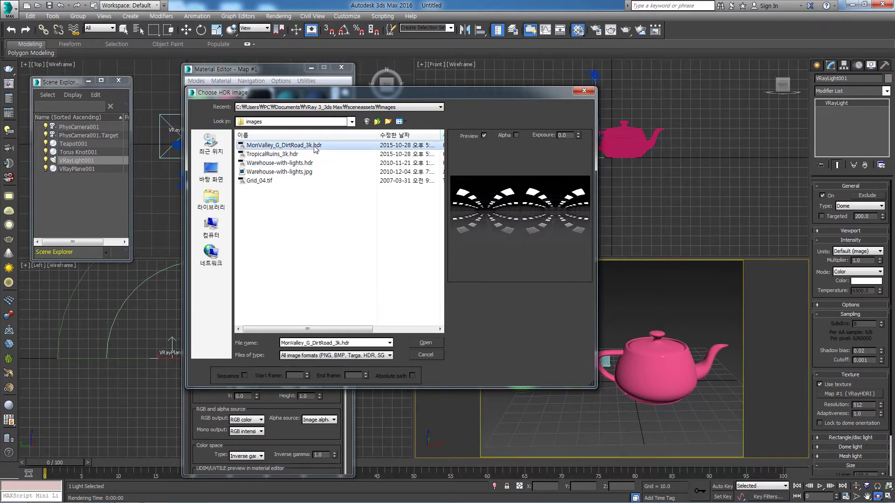
click(289, 154)
click(289, 145)
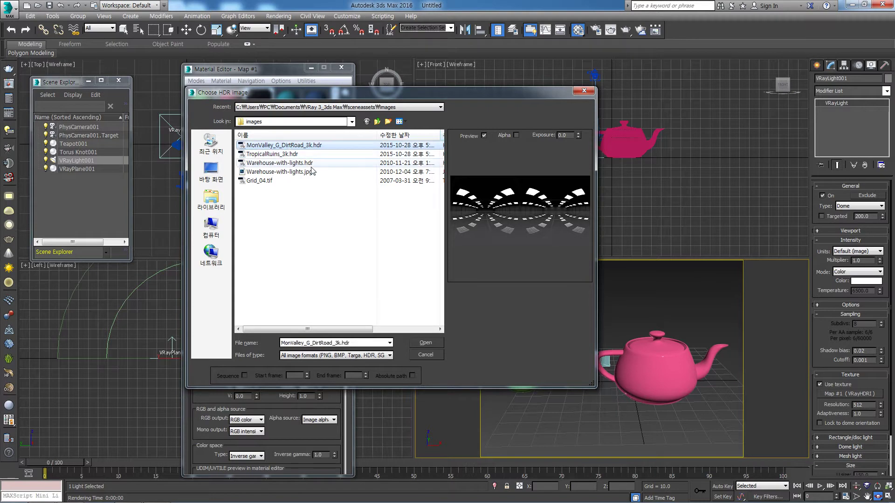
click(293, 146)
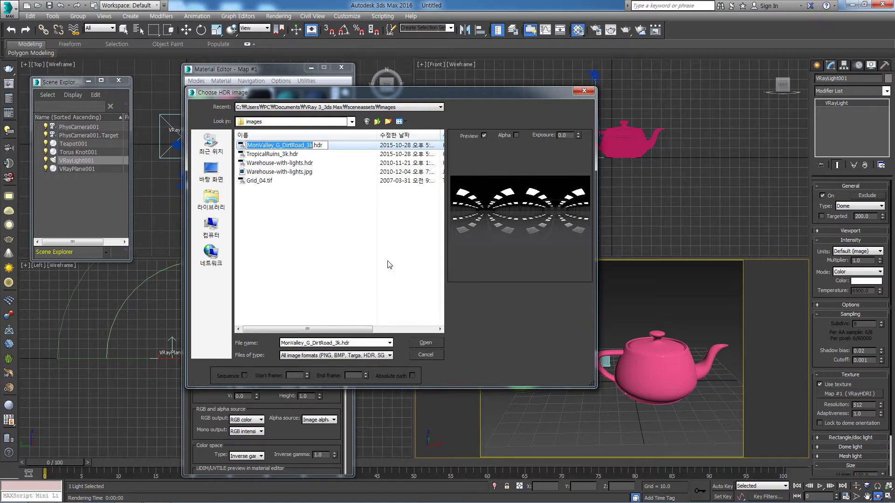
click(429, 346)
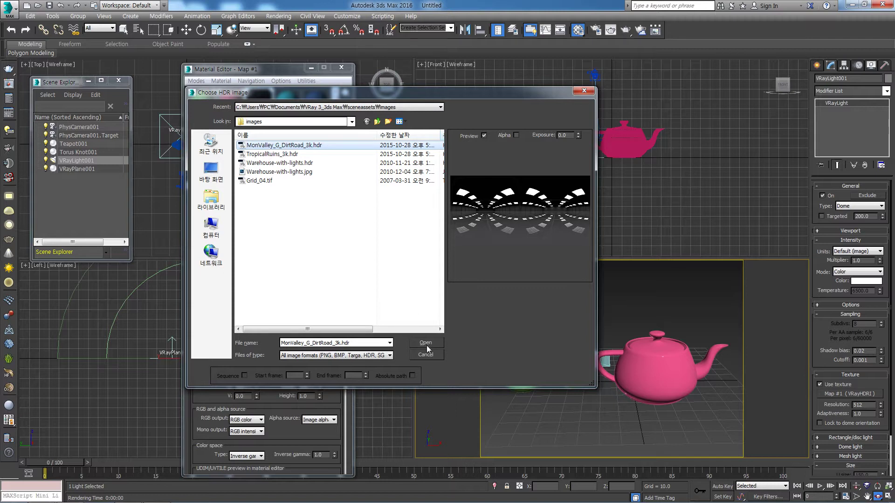
click(423, 345)
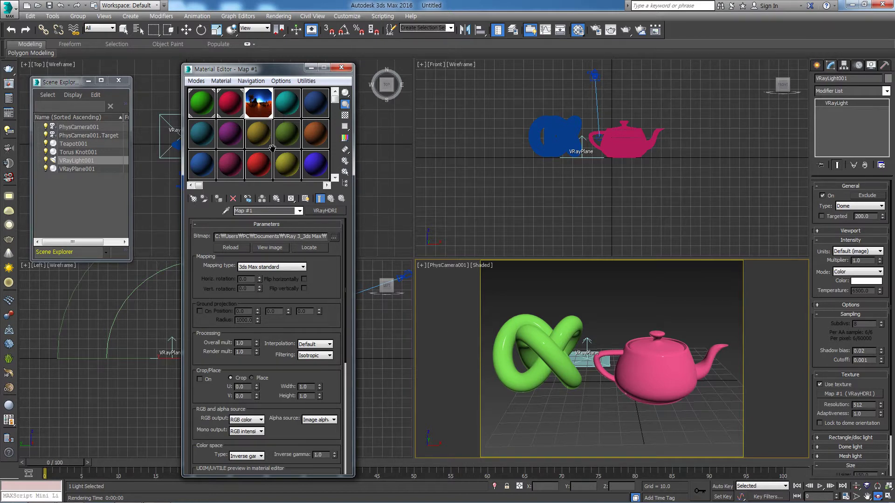
double_click(263, 106)
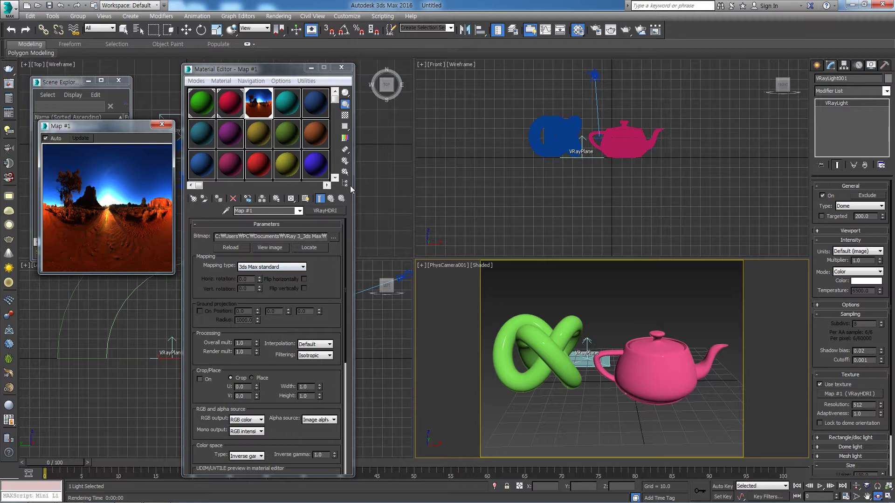
Try Spherical mapping with a horizontal rotation of 6.0 on the HDRI map, and restore the 3ds Max standard mapping
click(291, 269)
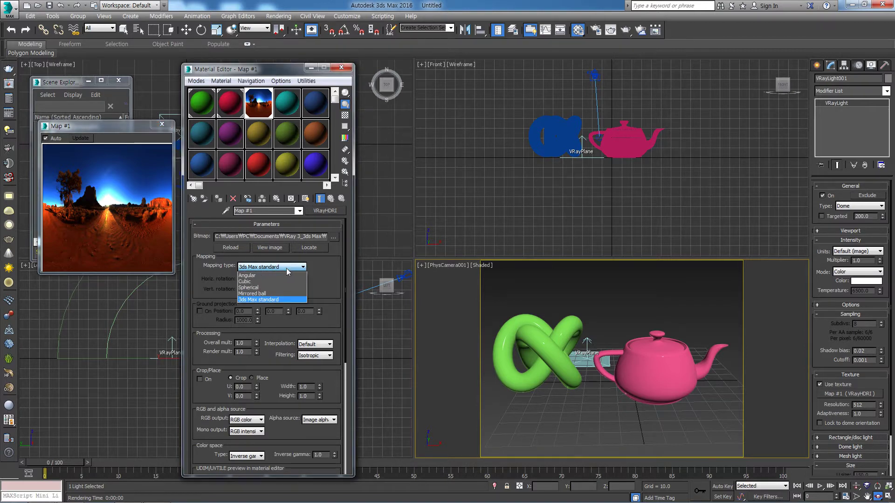
click(266, 289)
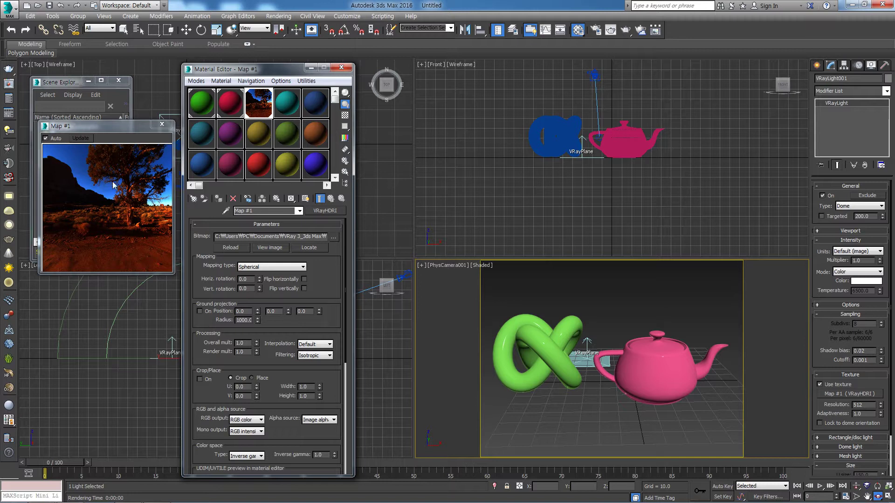
mouse_move(257, 278)
mouse_down()
mouse_move(261, 252)
mouse_move(259, 276)
mouse_up()
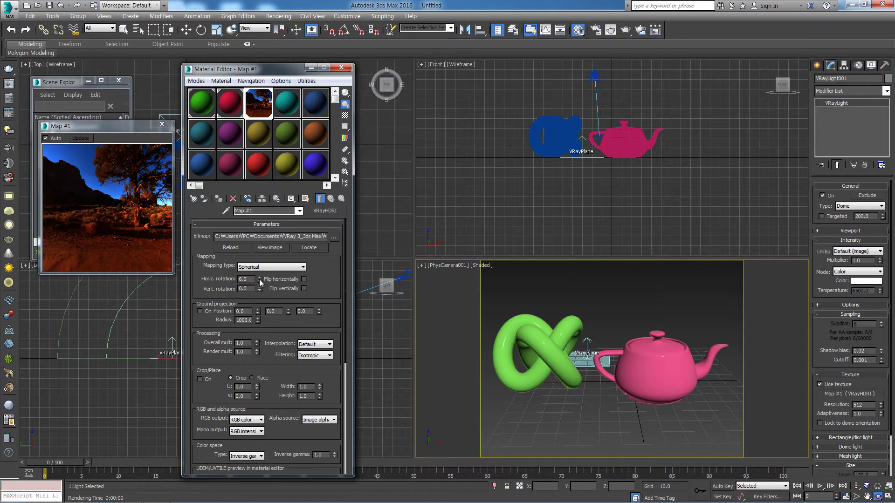
right_click(260, 280)
click(259, 268)
click(259, 300)
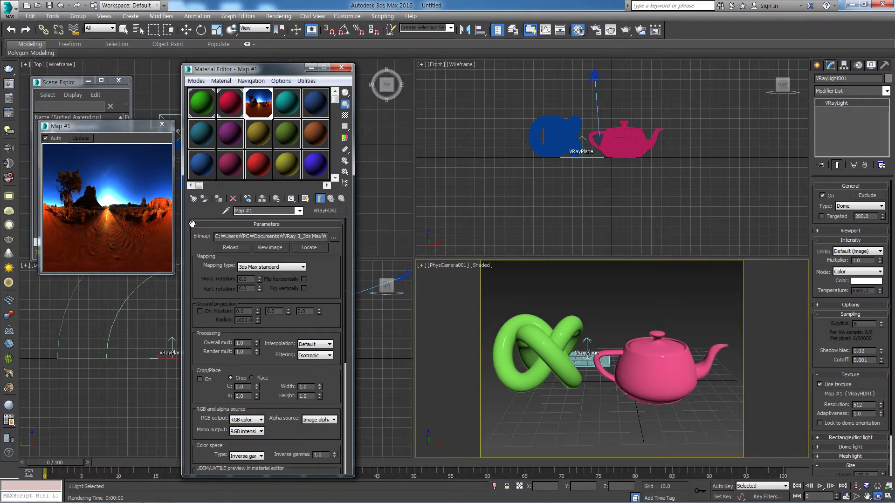
Set the HDRI map's mapping type to Spherical and close the Material Editor
click(261, 271)
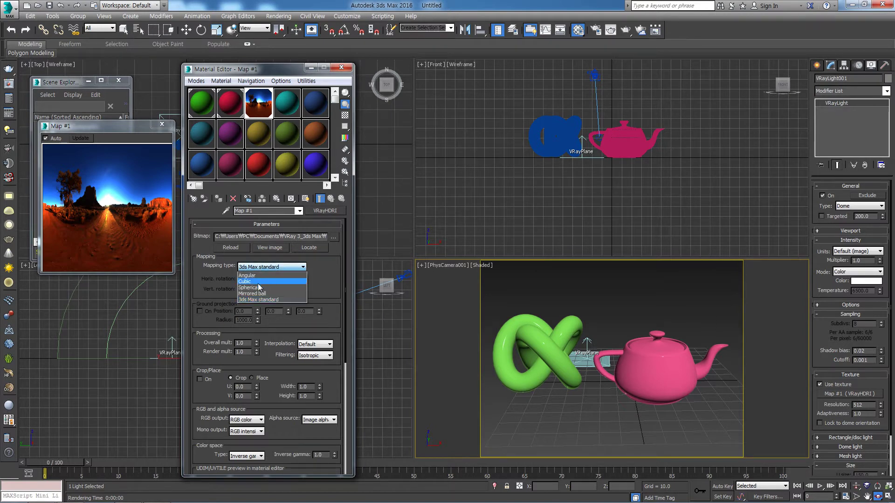
click(260, 288)
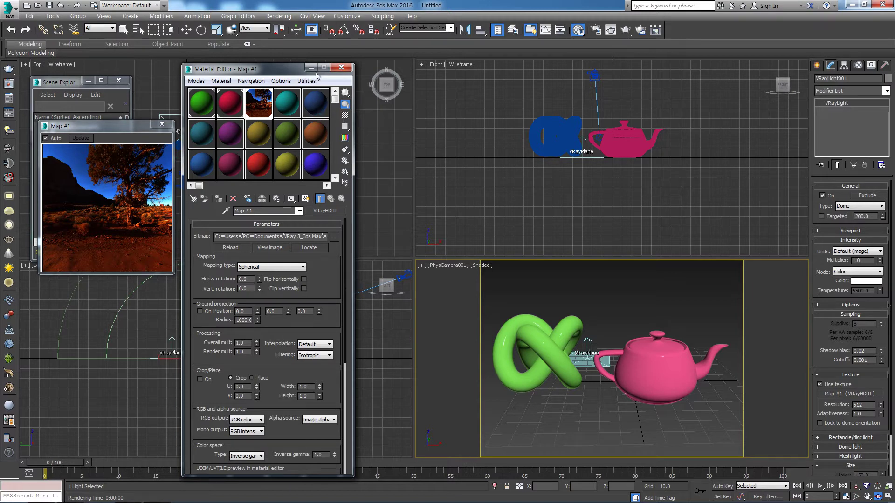
click(341, 67)
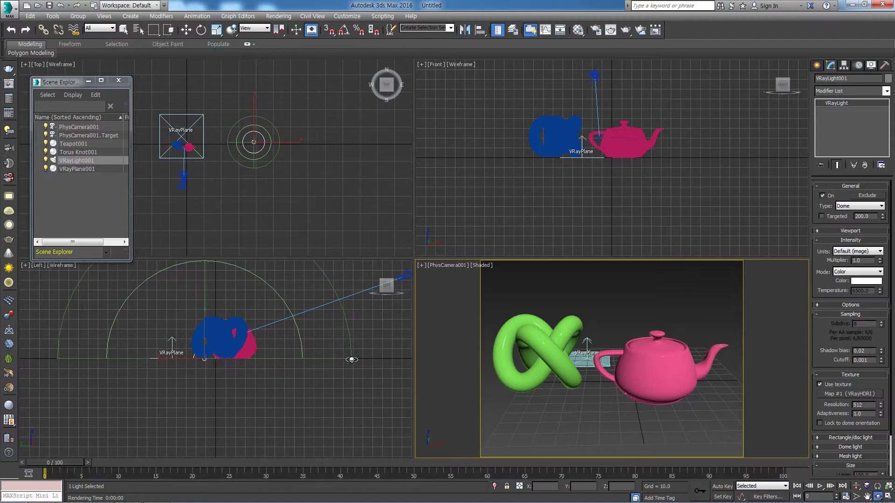
Deselect the dome light and test-render the physical camera view, stopping the render before it completes
right_click(343, 359)
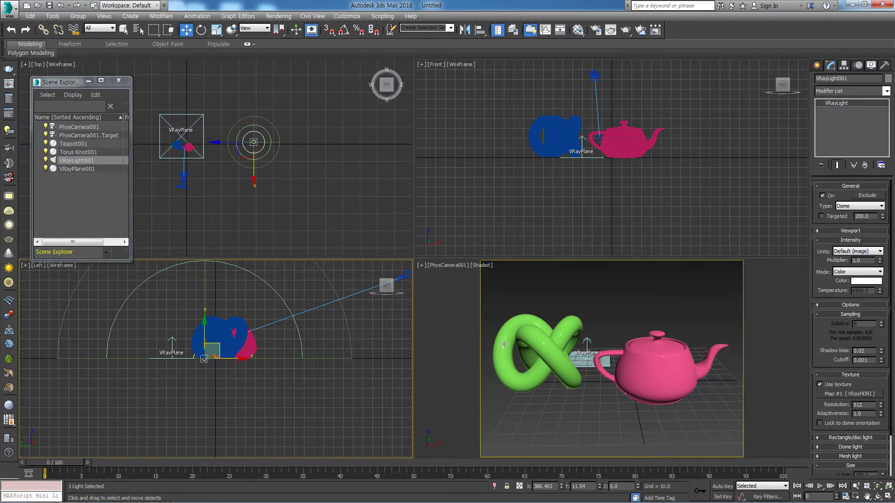
click(551, 299)
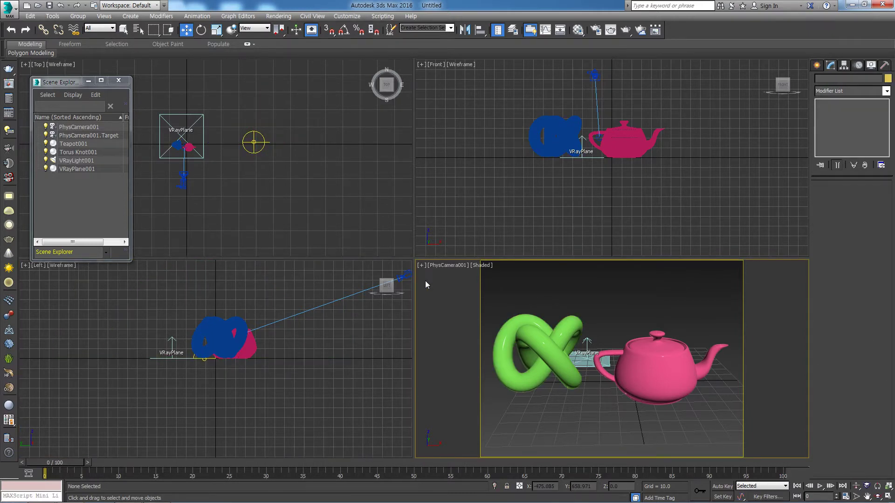
click(9, 69)
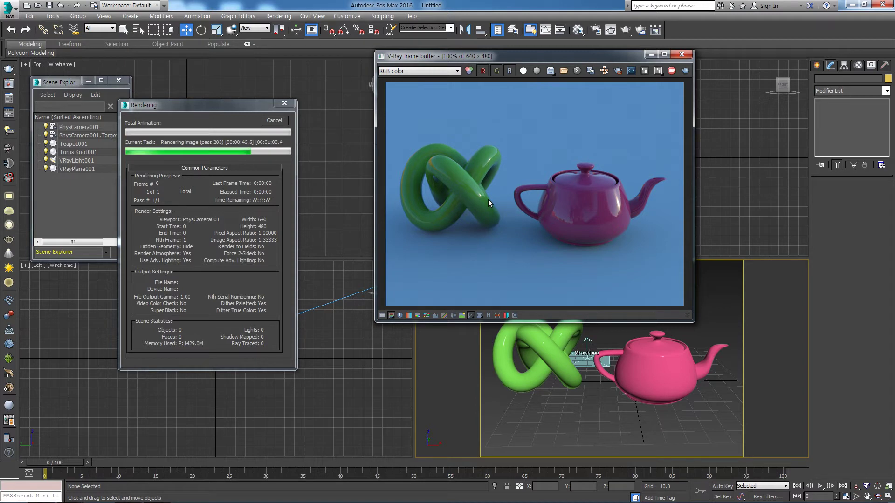
click(281, 121)
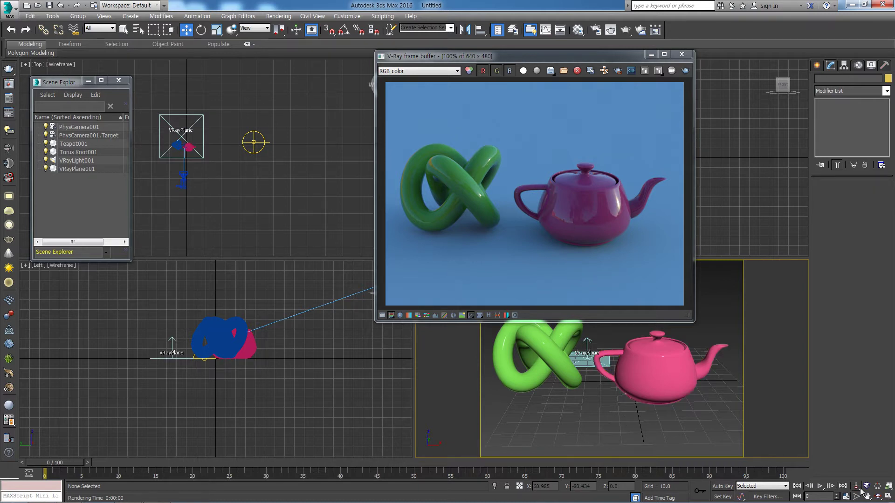
Orbit the physical camera down to a nearly horizontal view of the objects and test-render it
click(877, 497)
drag(624, 408, 625, 389)
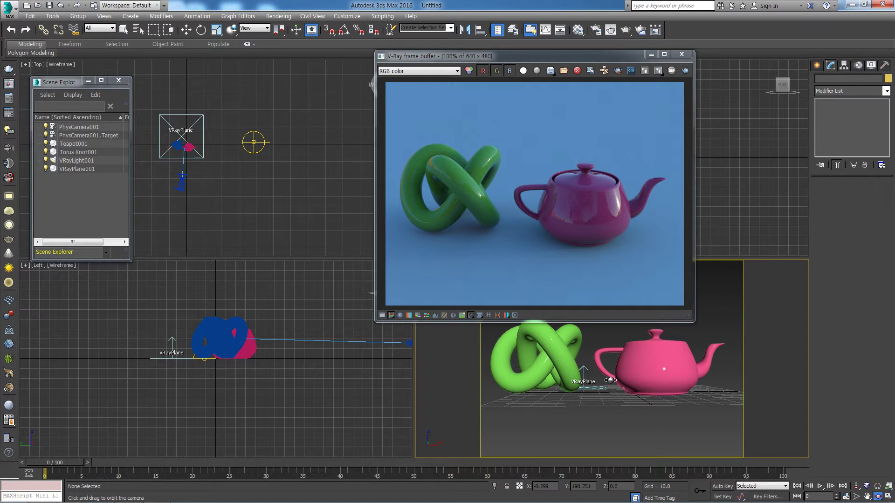
drag(611, 377, 611, 388)
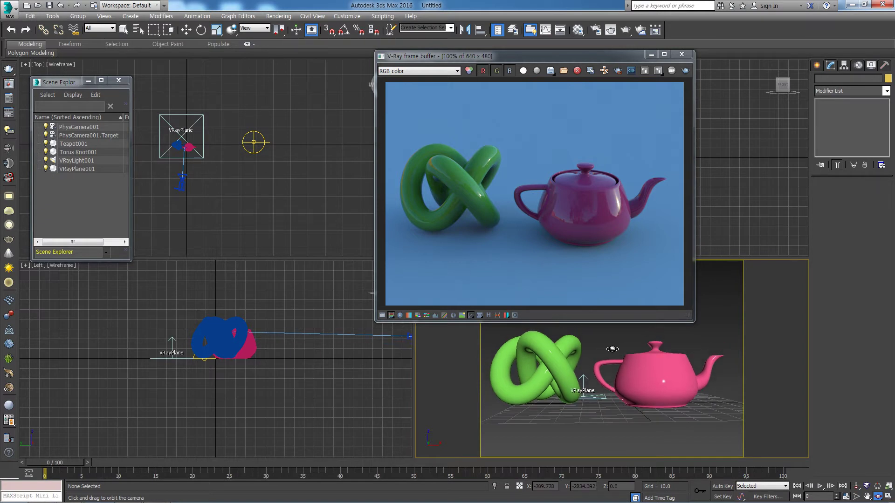
click(685, 71)
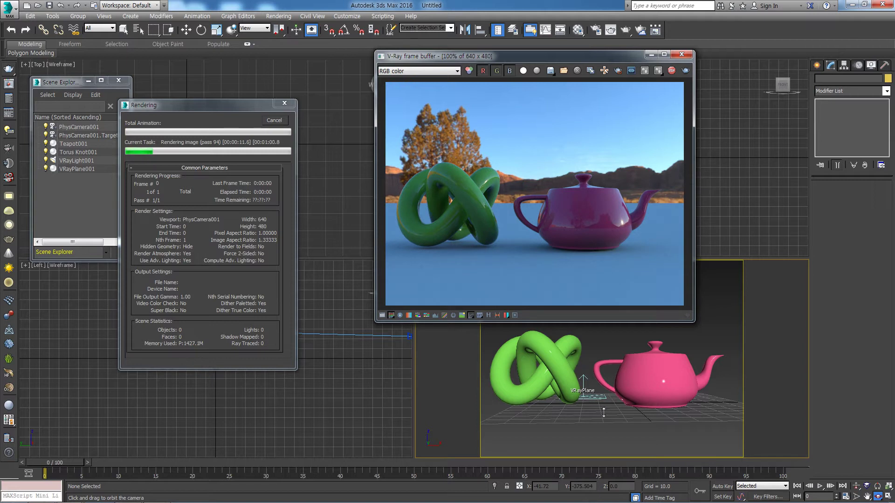
click(281, 120)
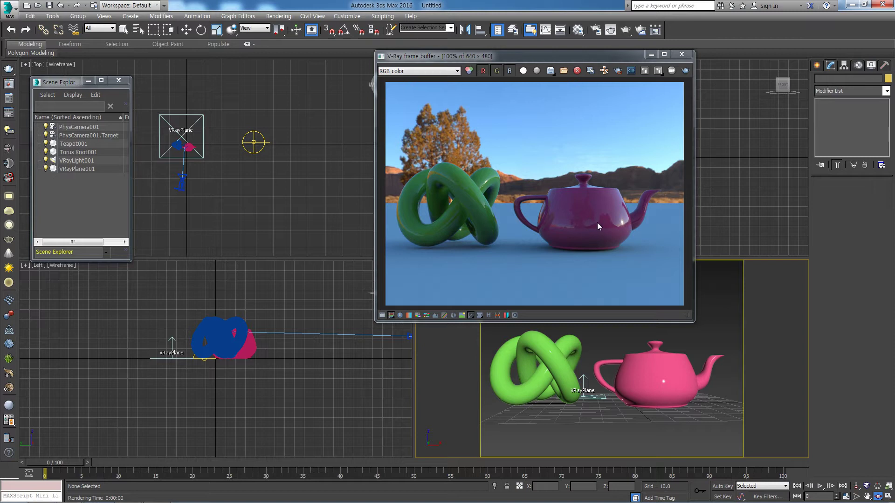
Set the horizontal rotation of the dome light's HDRI map to 37.0 in the Material Editor
click(578, 32)
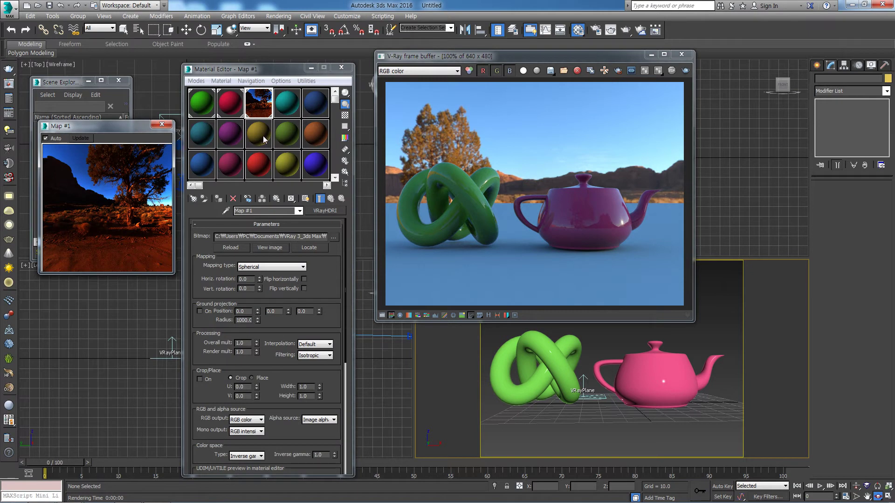
click(262, 105)
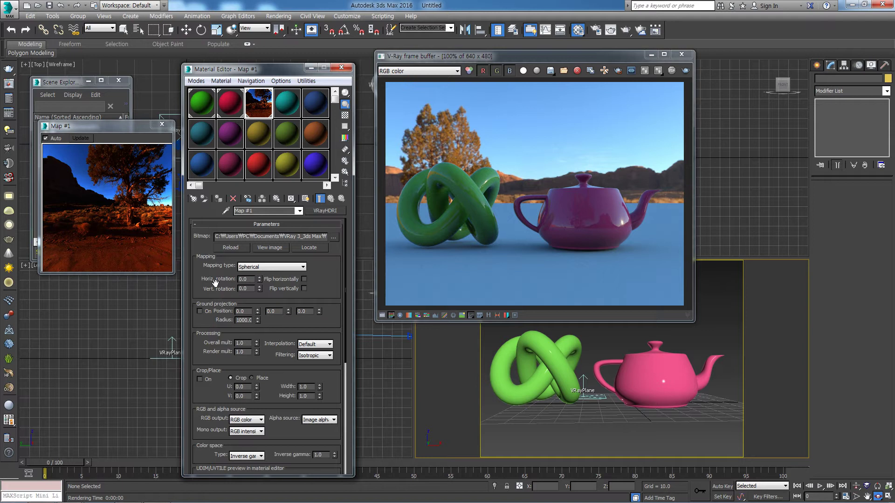
drag(259, 277, 261, 264)
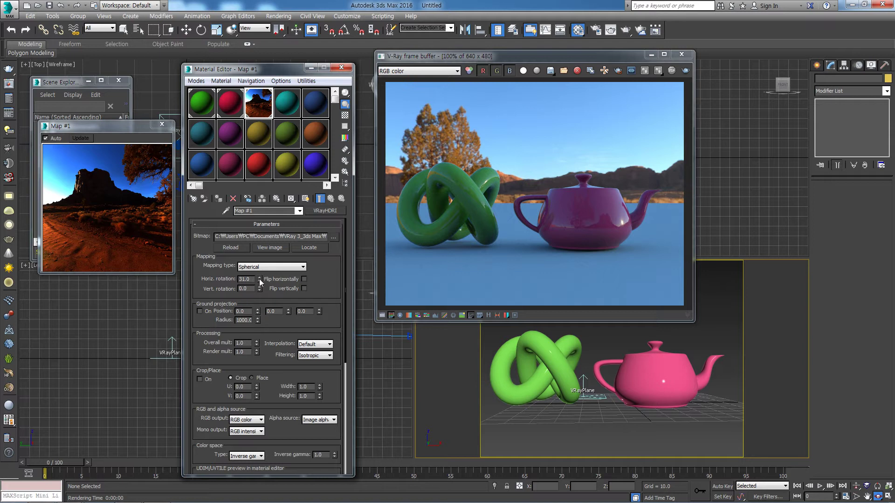
drag(259, 278, 259, 275)
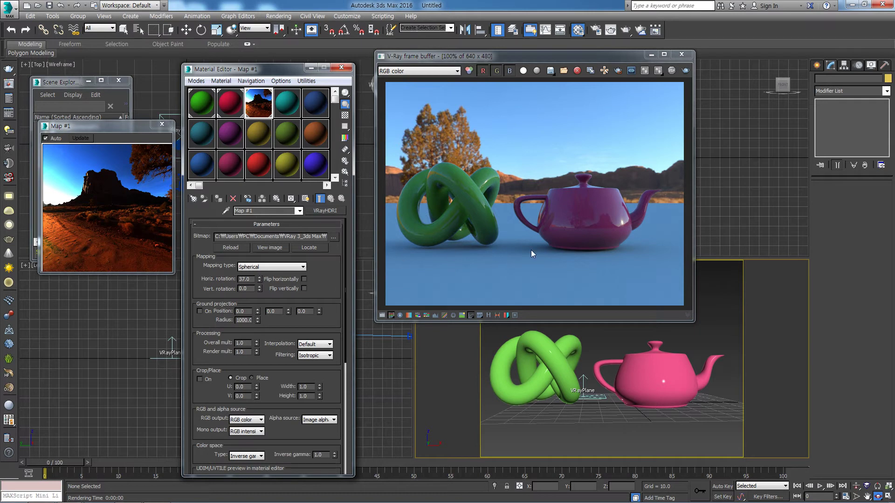
Show the frame buffer's render history, delete all old entries from it and save the current render there
click(488, 315)
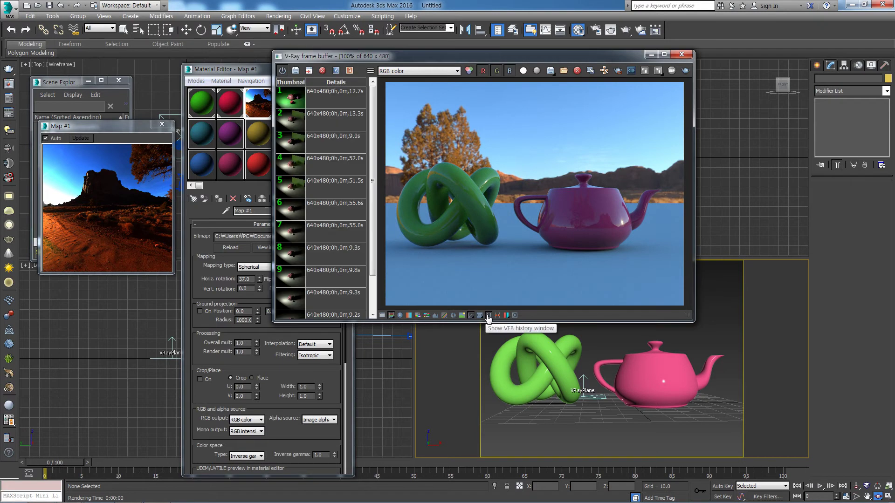
click(347, 98)
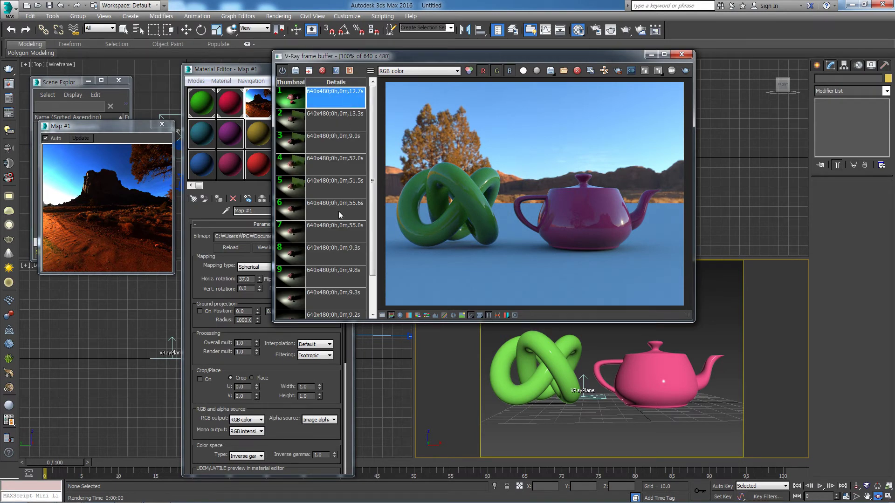
scroll(354, 310, down, 2)
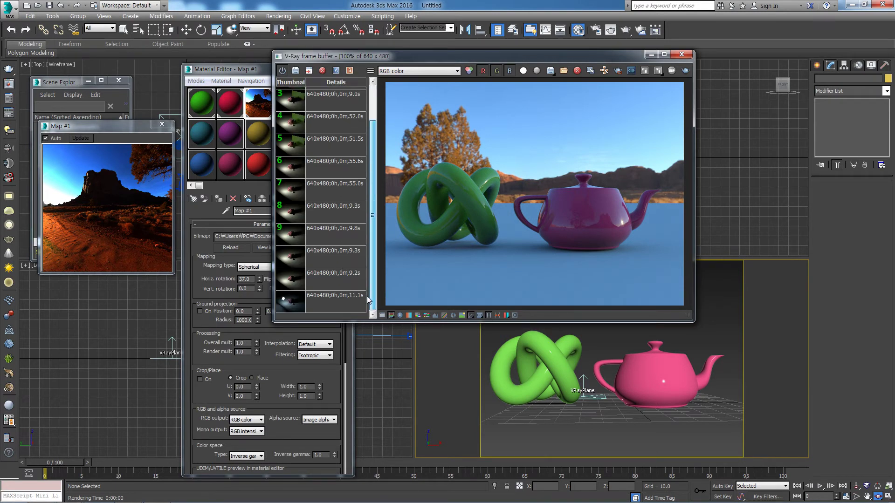
shift+click(343, 301)
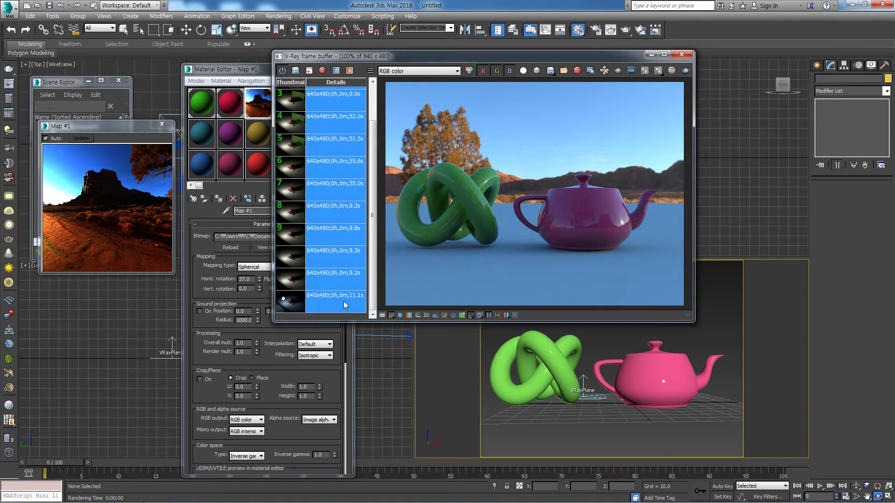
click(323, 71)
click(297, 72)
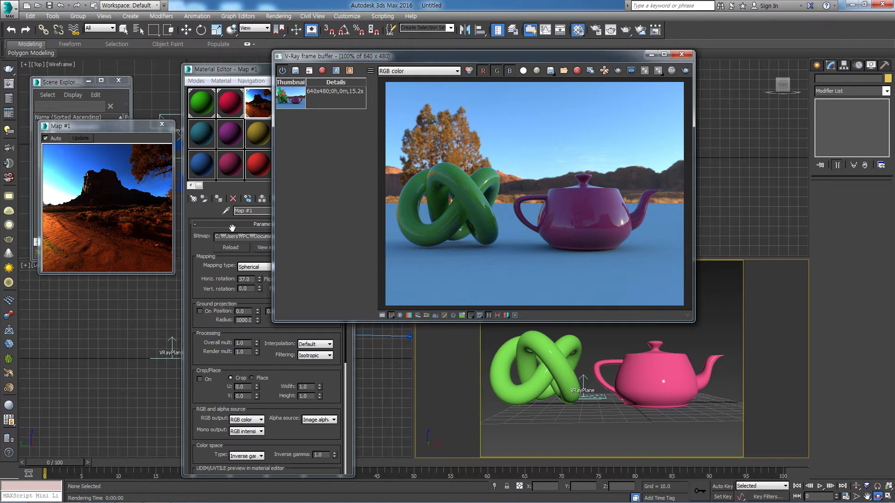
Test-render the physical camera view with the rotated HDRI map, stop the render early and save it to the history
click(234, 68)
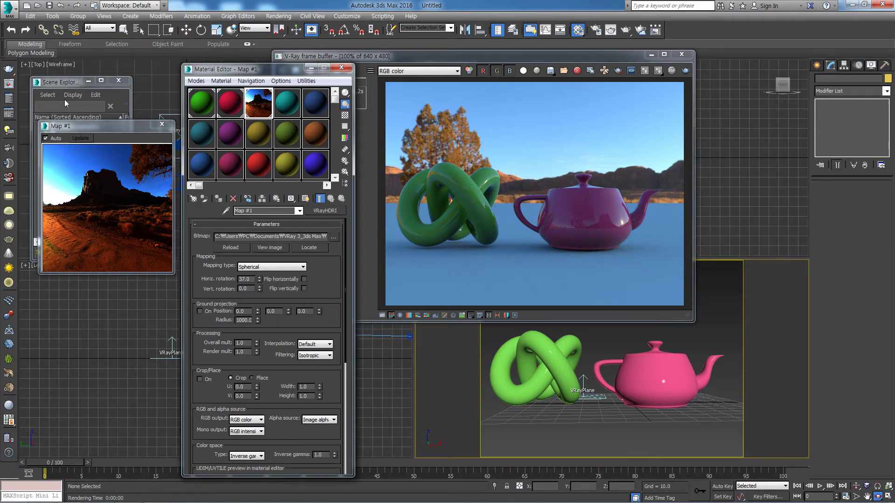
click(9, 71)
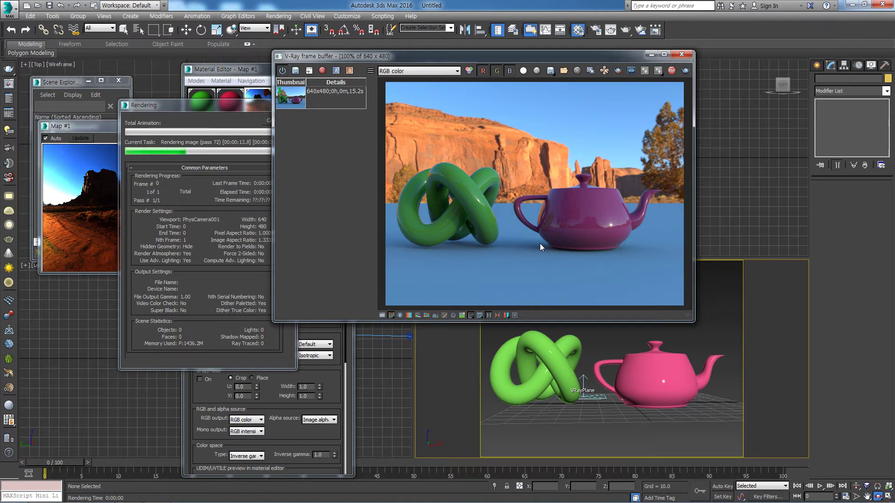
drag(248, 107, 205, 109)
click(233, 123)
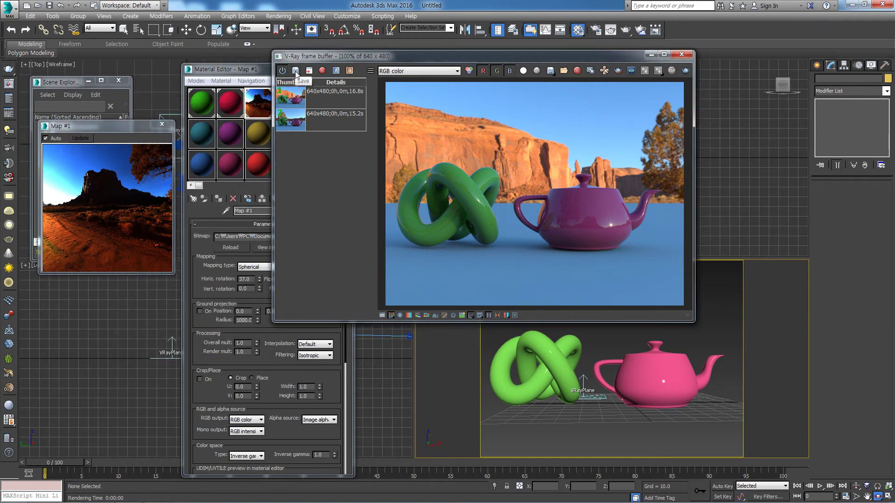
Compare the two saved renders by loading them alternately from the history, and minimize the frame buffer
double_click(300, 122)
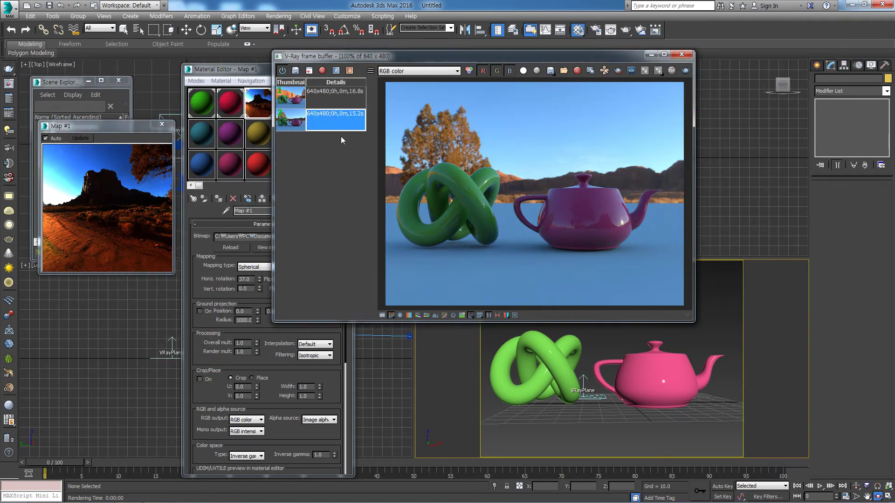
double_click(340, 94)
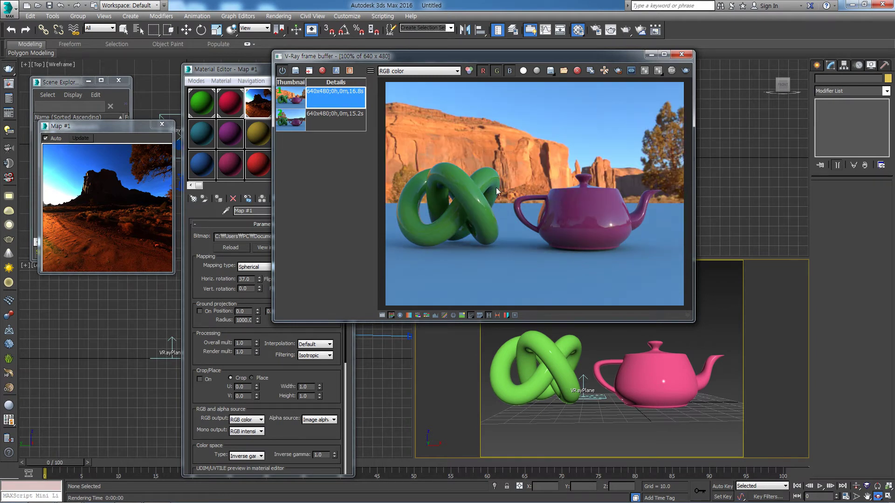
double_click(337, 120)
double_click(339, 96)
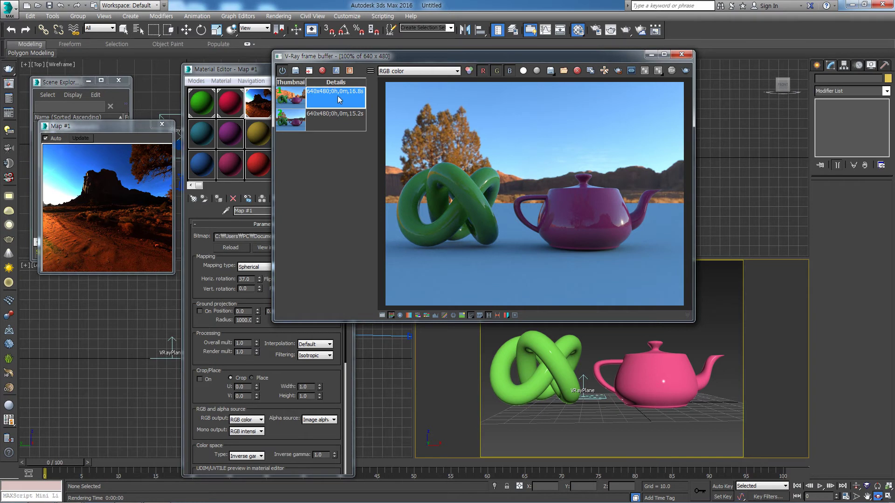
click(651, 55)
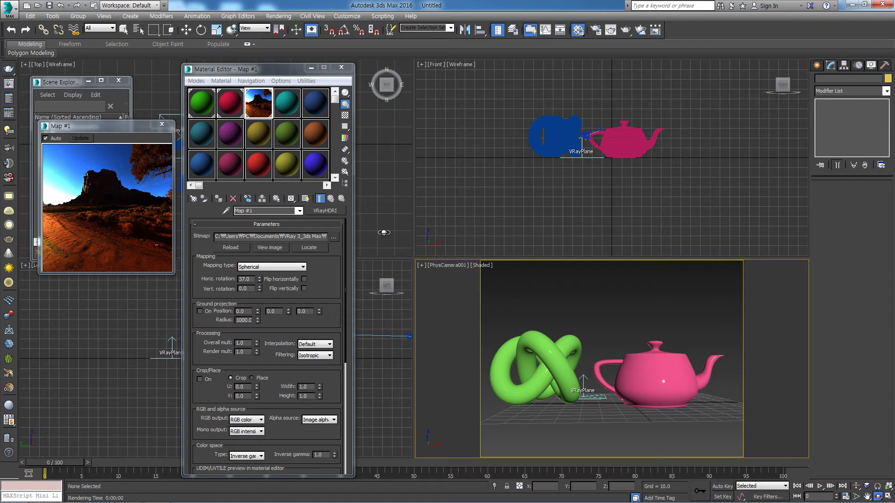
Assign the VRayHDRI map from the Material Editor to the scene's environment map as an instance
click(278, 16)
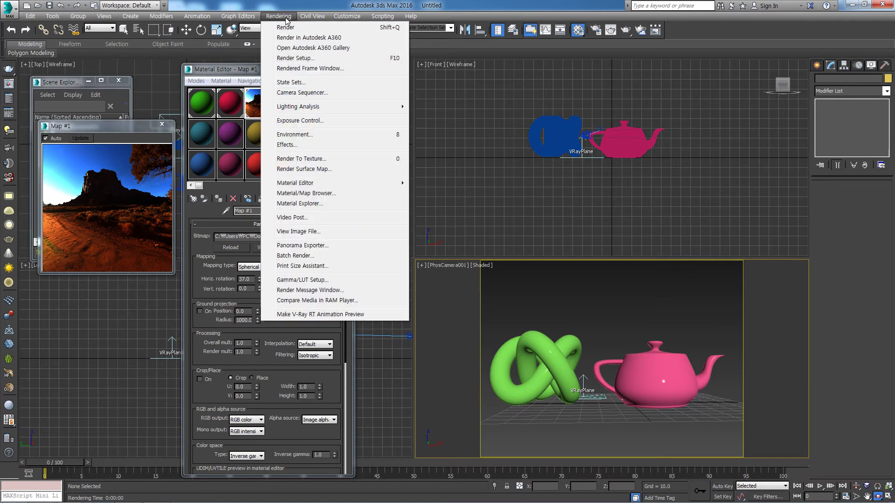
click(299, 135)
drag(266, 79, 430, 94)
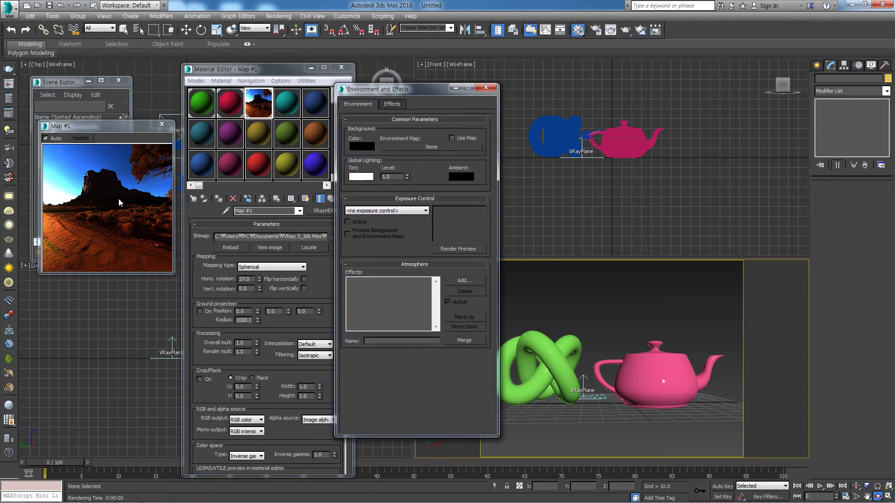
drag(415, 94, 446, 71)
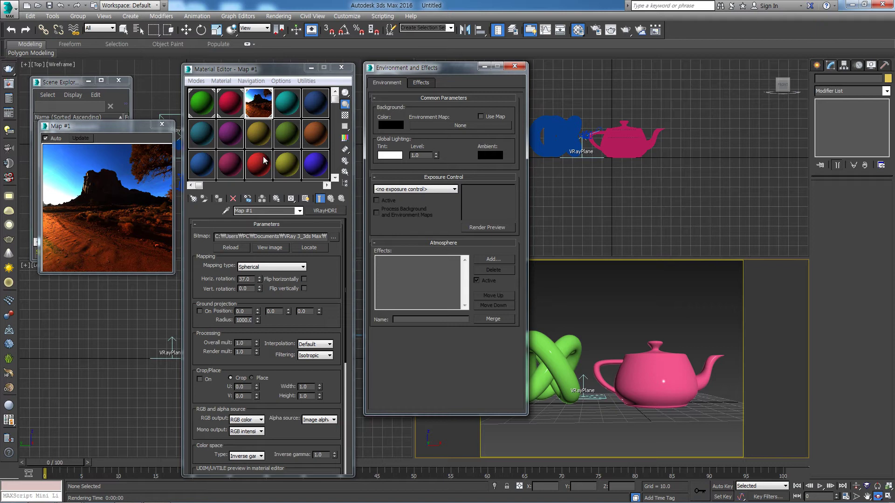
click(259, 112)
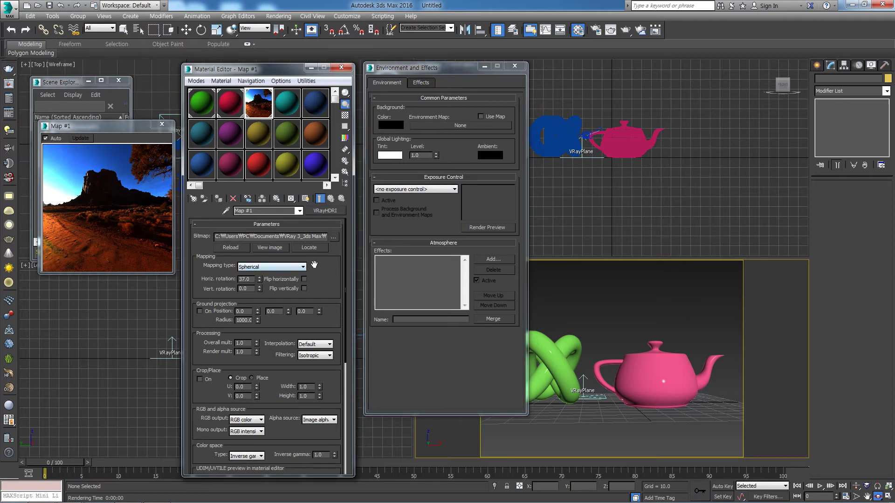
drag(261, 106, 432, 124)
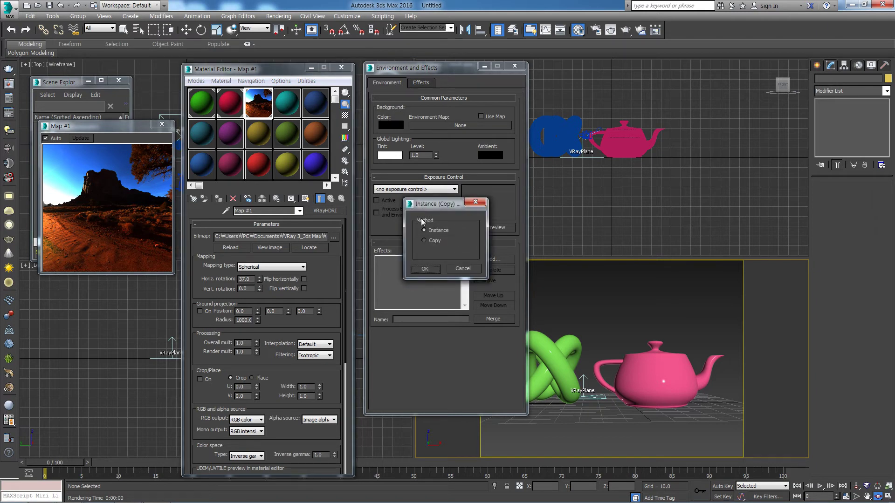
click(427, 268)
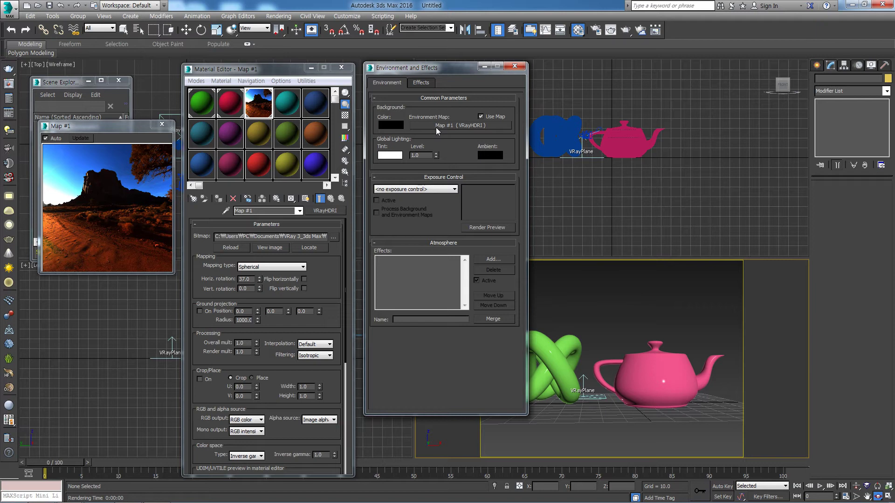
Set the physical camera viewport's background to Environment Background and close the environment settings
drag(463, 72, 340, 129)
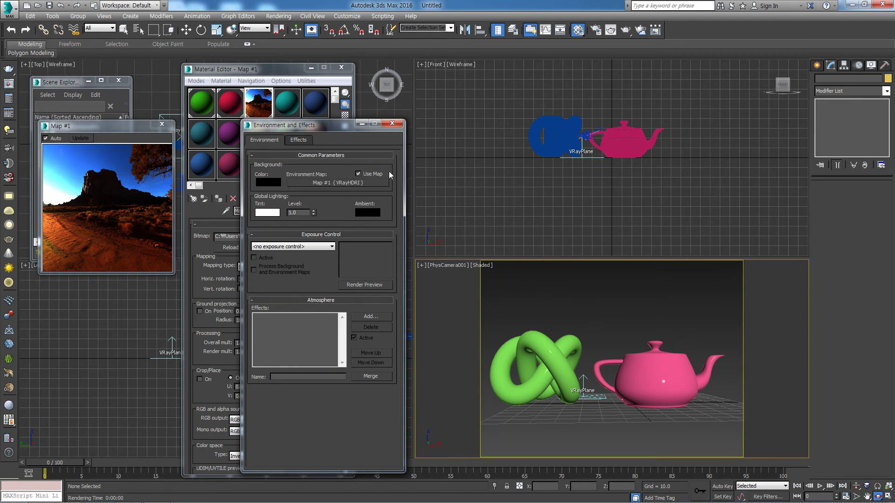
drag(335, 131, 318, 115)
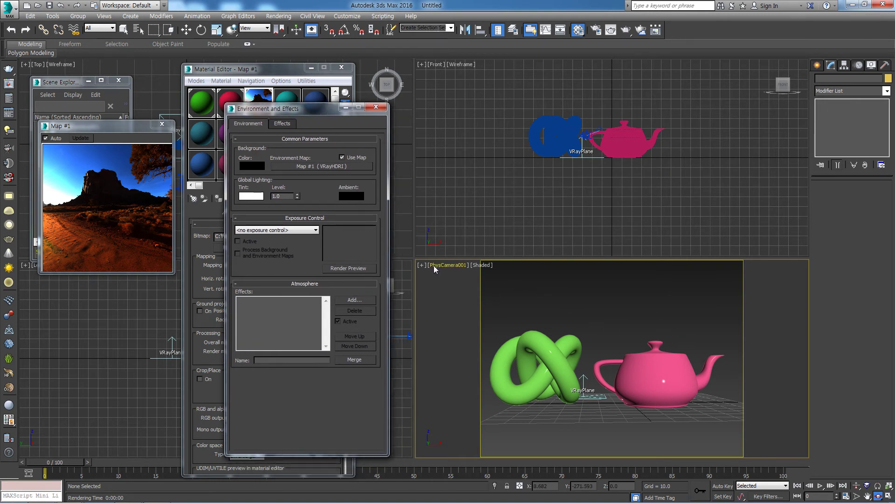
click(478, 267)
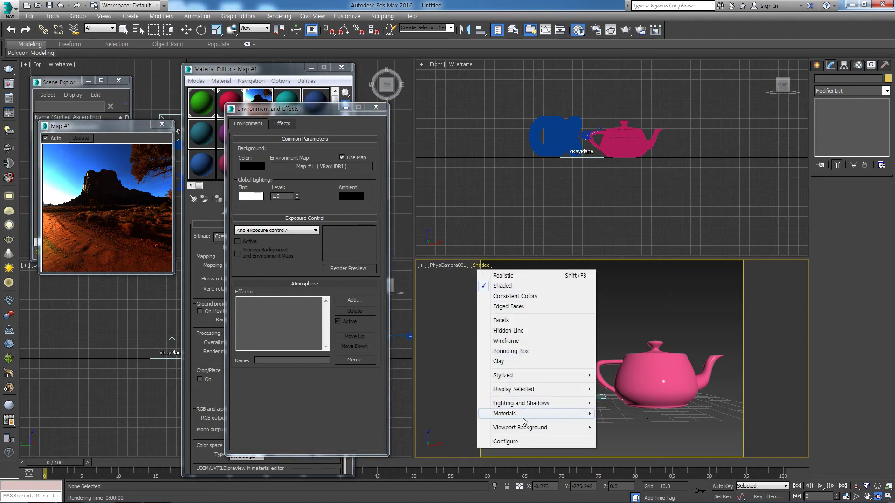
mouse_move(530, 430)
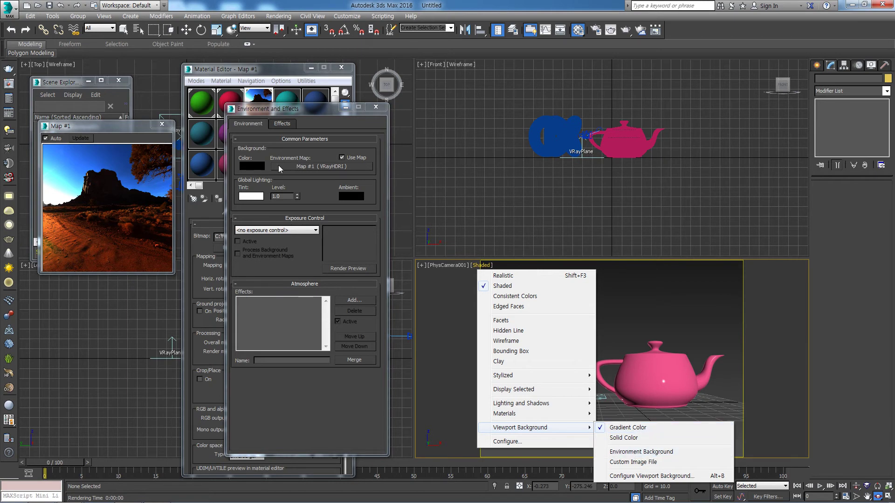
click(661, 451)
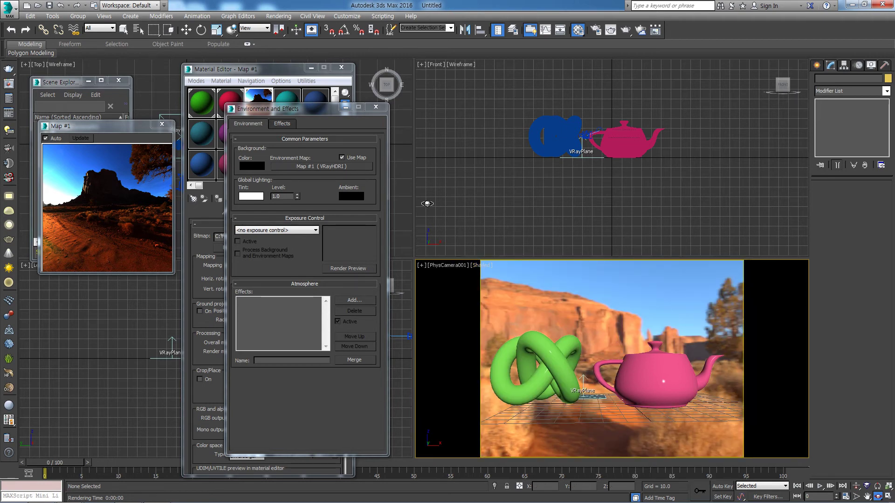
click(376, 108)
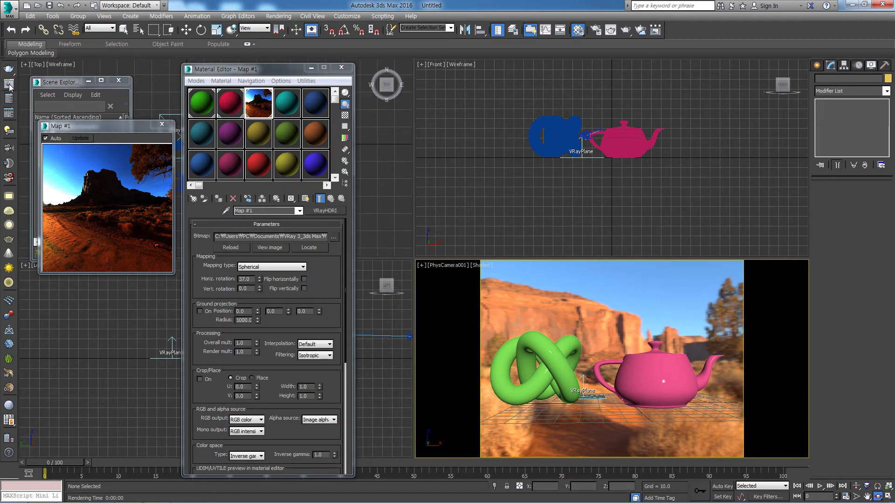
Try different horizontal rotations of the HDRI map against the viewport background and set it to 18.0
mouse_move(278, 71)
mouse_down()
mouse_move(358, 61)
mouse_move(280, 61)
mouse_up()
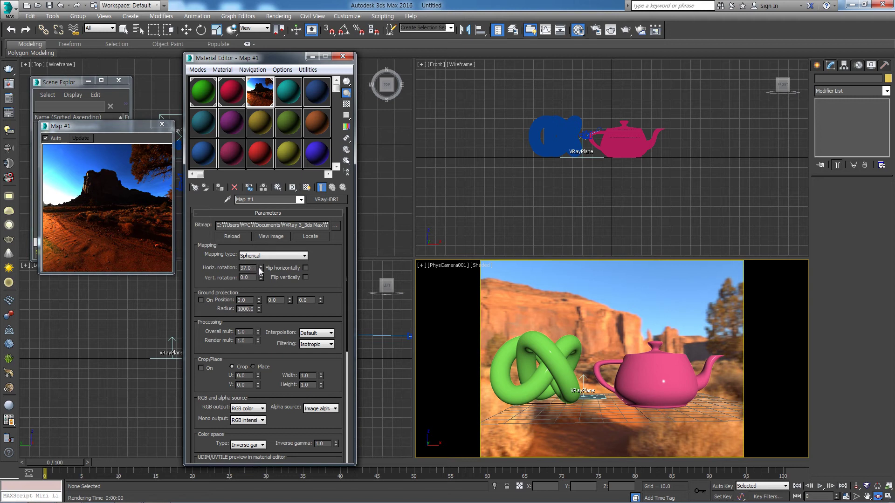
drag(260, 267, 261, 259)
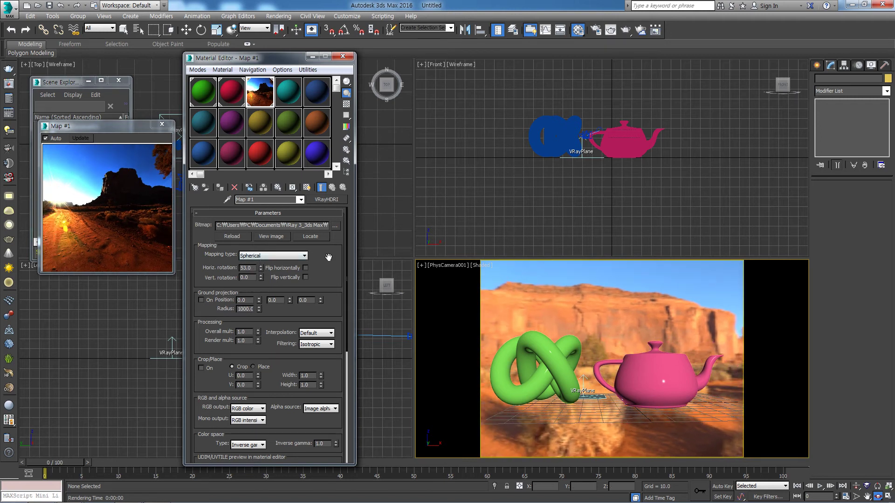
drag(261, 270, 263, 255)
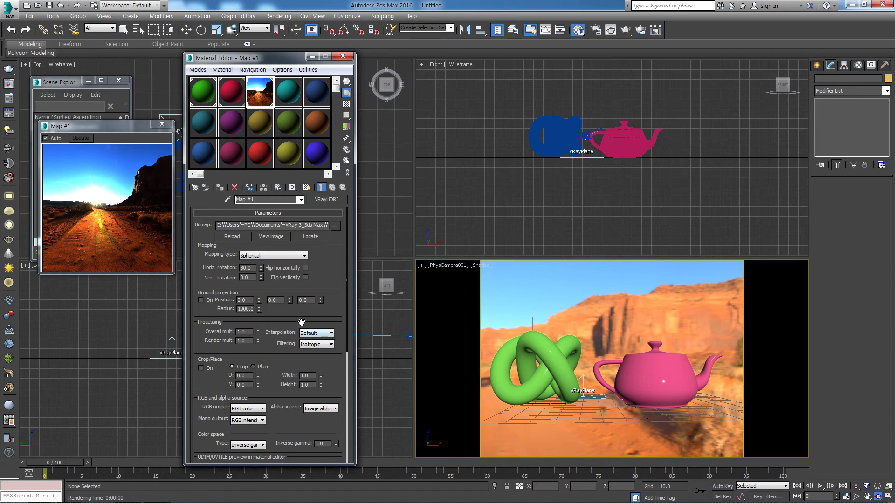
drag(261, 279, 263, 278)
drag(261, 270, 262, 297)
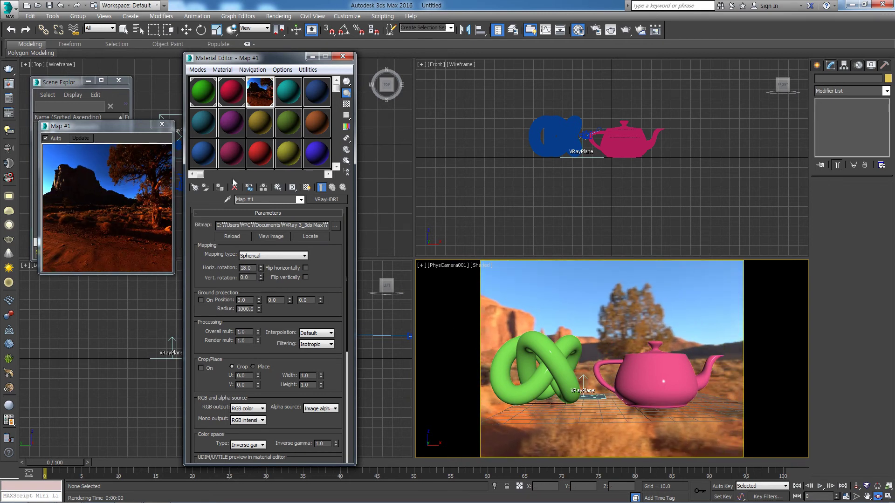
Test-render the physical camera view, stop the render early and move the frame buffer clear of the Material Editor
click(10, 69)
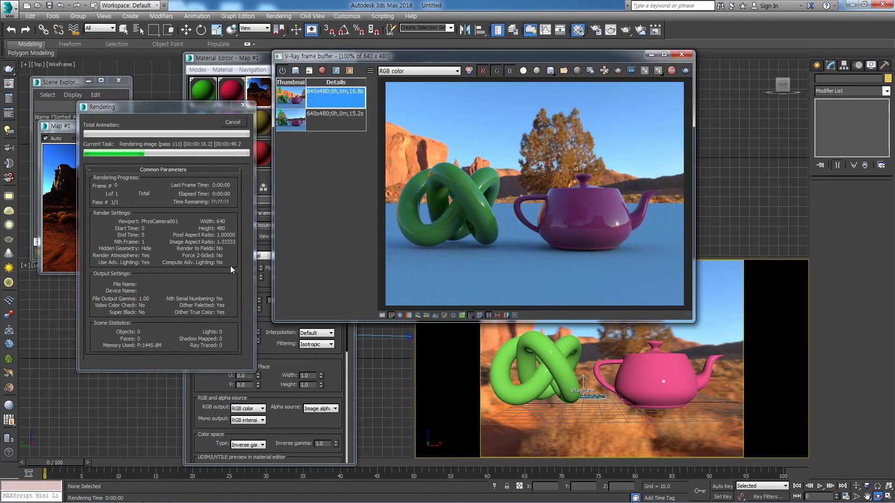
click(241, 123)
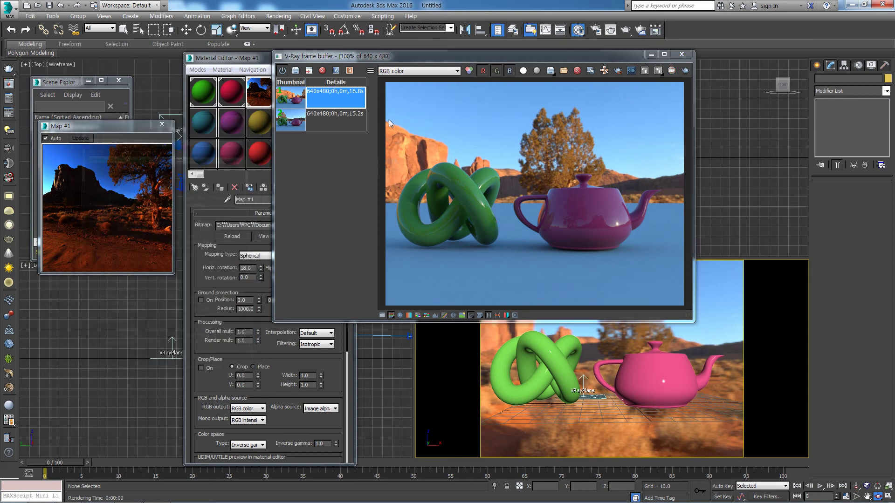
drag(504, 58, 278, 86)
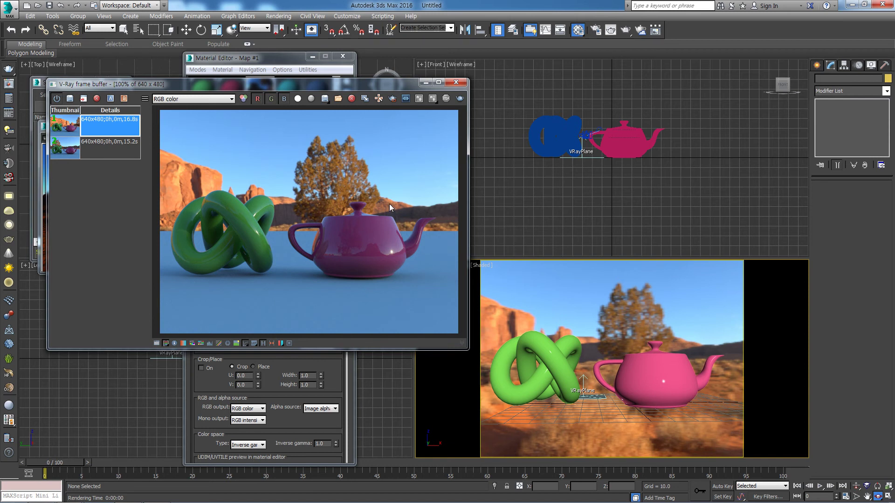
drag(332, 86, 645, 63)
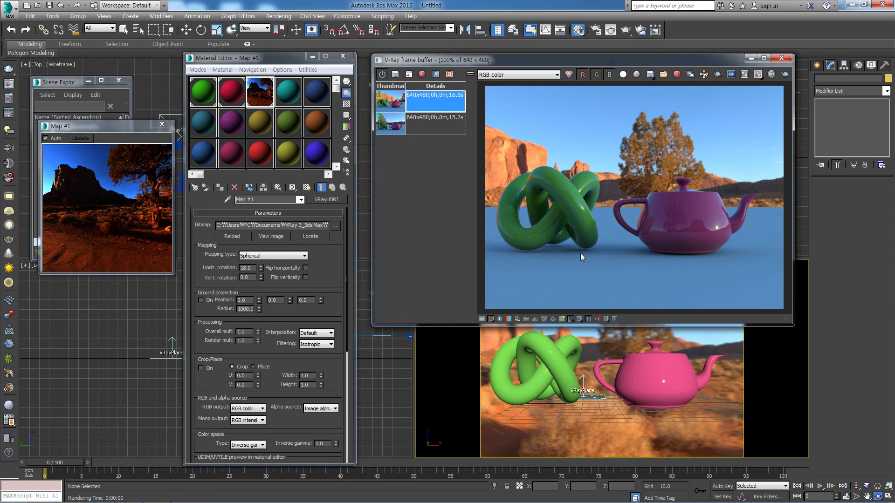
Save the render made with the 18.0 HDRI rotation to the frame buffer history
click(260, 90)
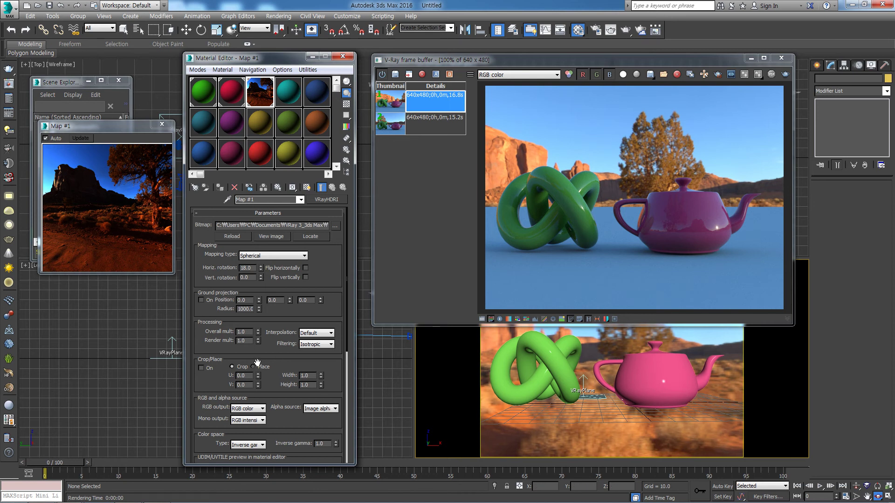
double_click(246, 342)
click(250, 342)
click(396, 76)
click(396, 76)
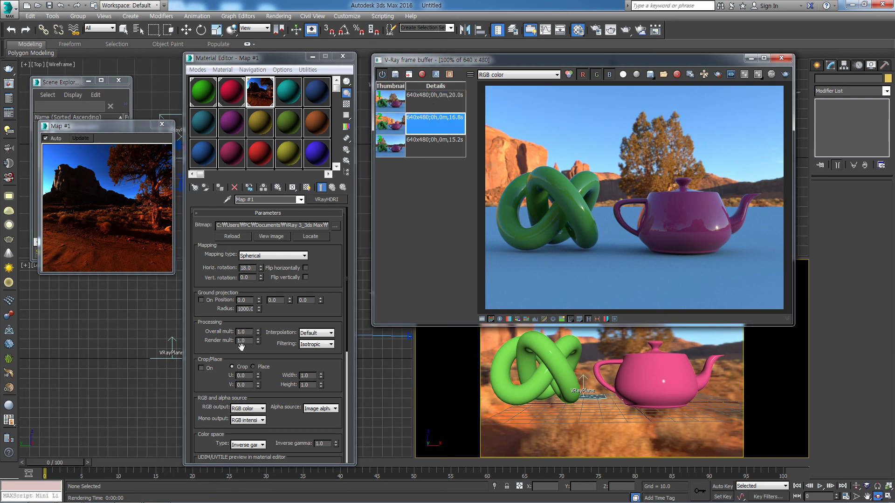
Set the HDRI map's render multiplier to 0.1 and test-render the camera view, stopping the render early
click(250, 341)
double_click(249, 341)
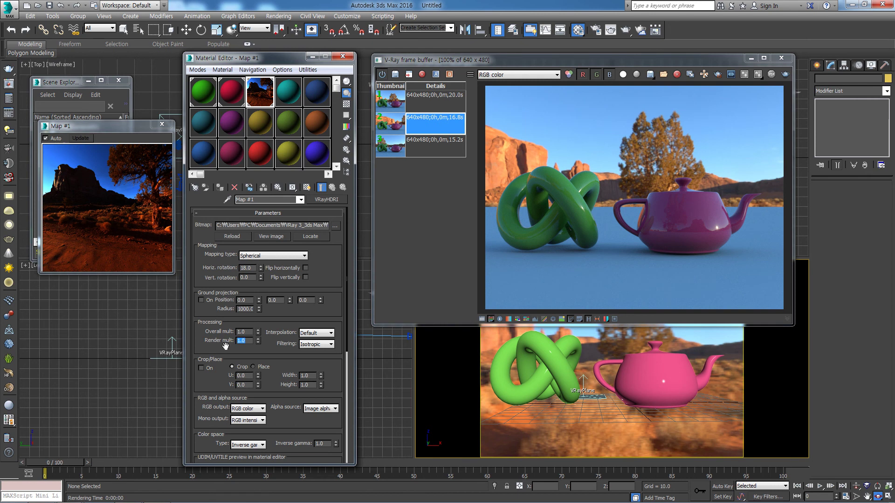
text(0.1)
key(Return)
click(785, 75)
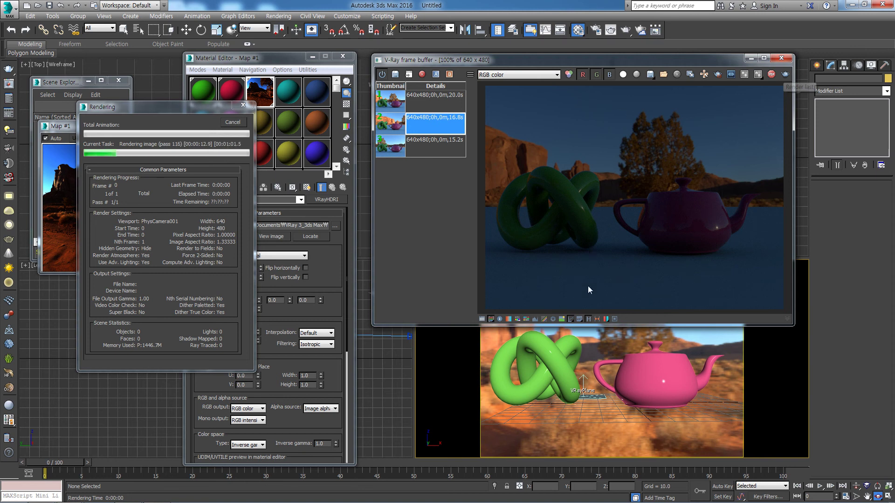
click(238, 123)
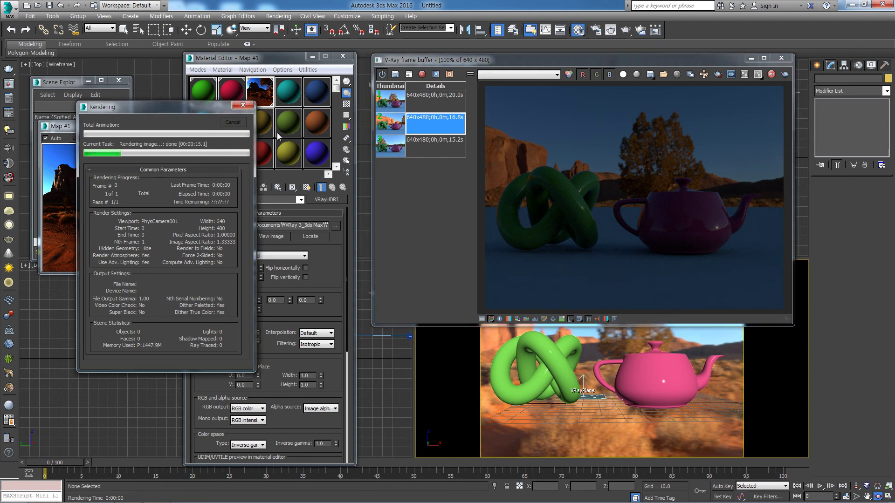
Save the render made with the 0.1 multiplier to the history and compare it with the previous saved render
click(397, 74)
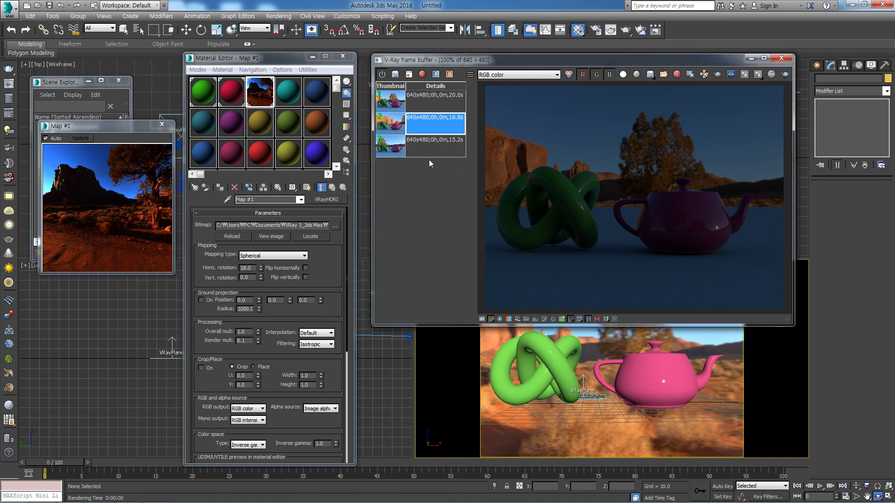
double_click(433, 126)
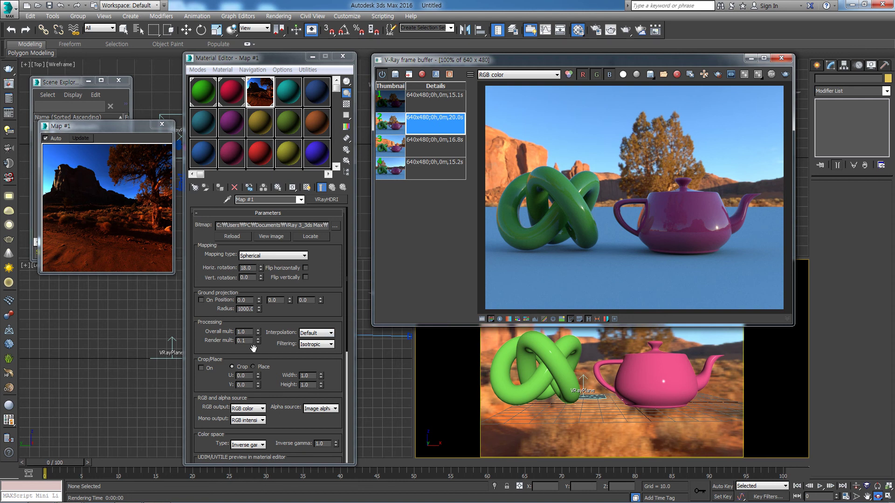
click(437, 102)
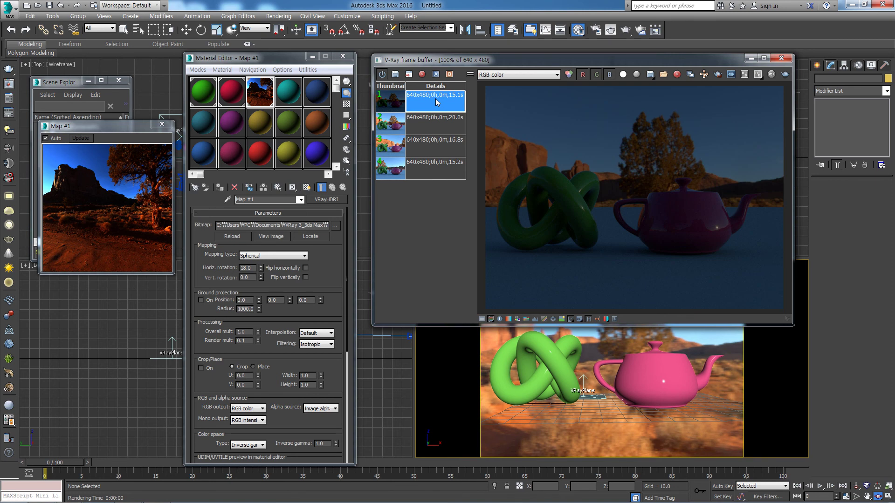